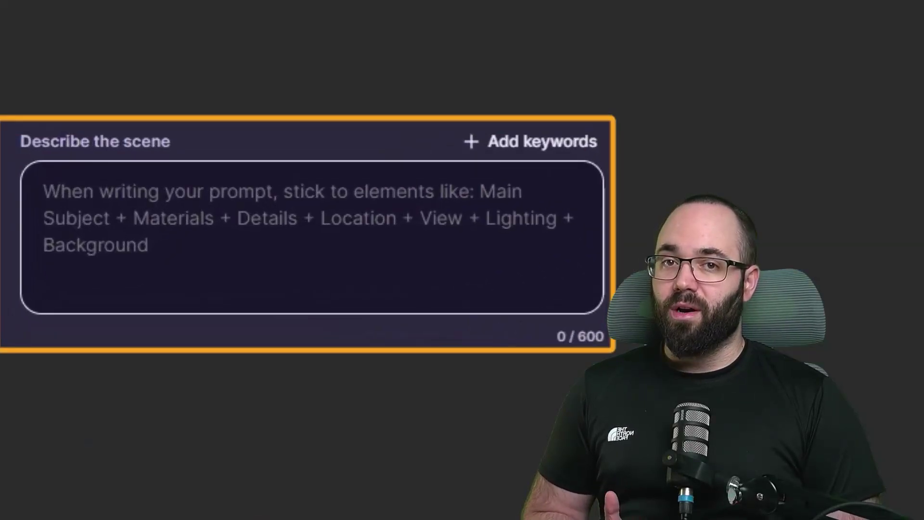
Open the winter render variation of the office building and play its video preview.
text(Office building, 4 stories tall)
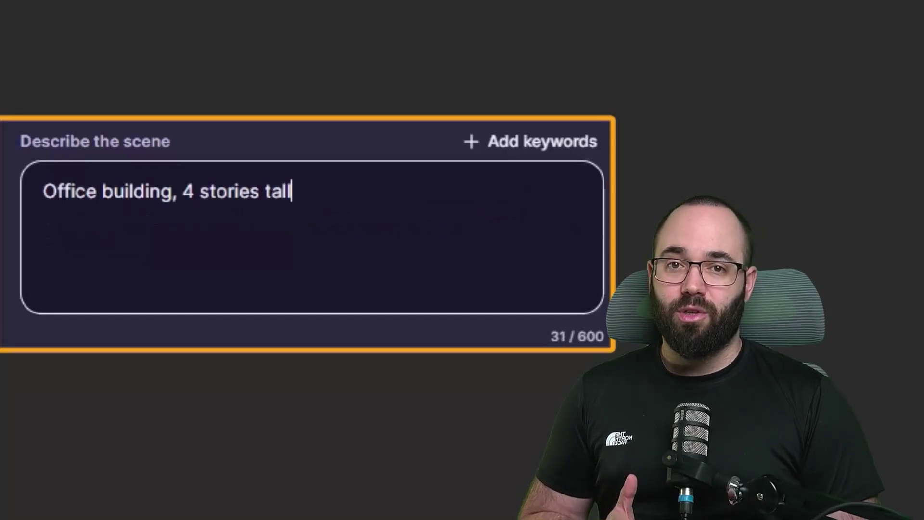
text(ees and par)
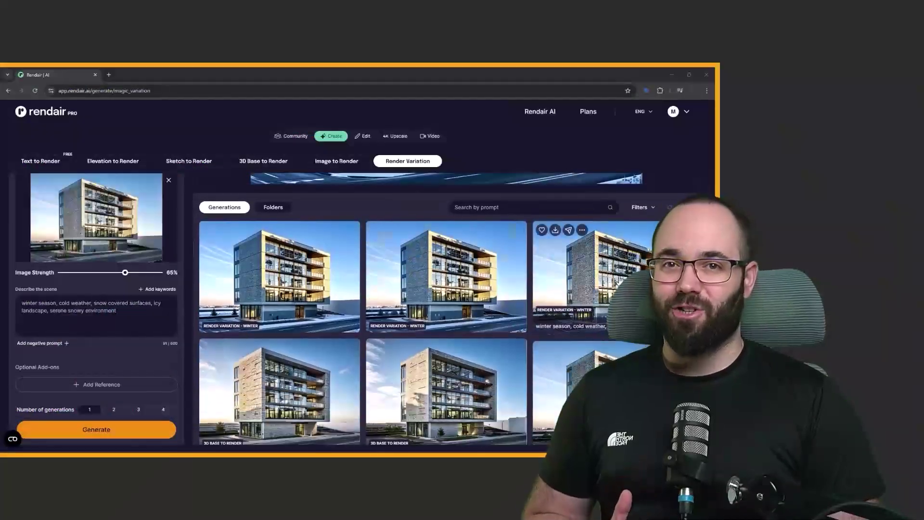
click(620, 281)
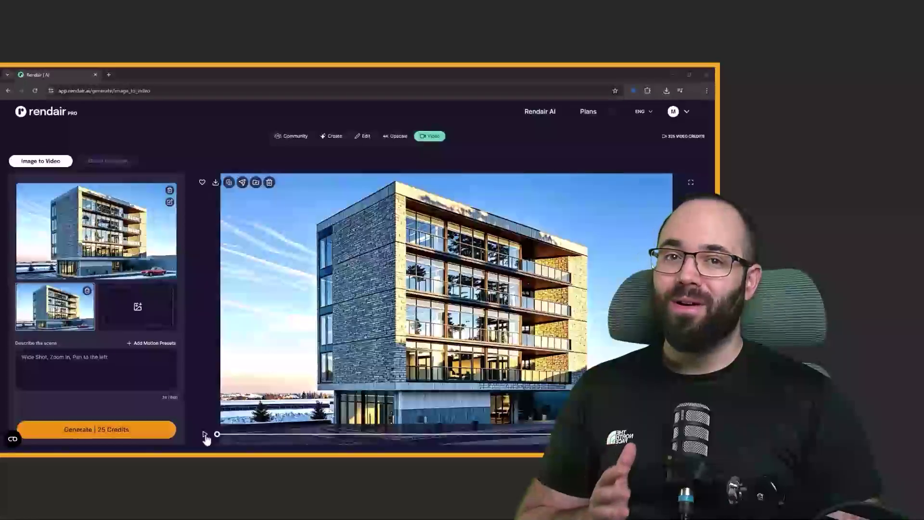
click(204, 434)
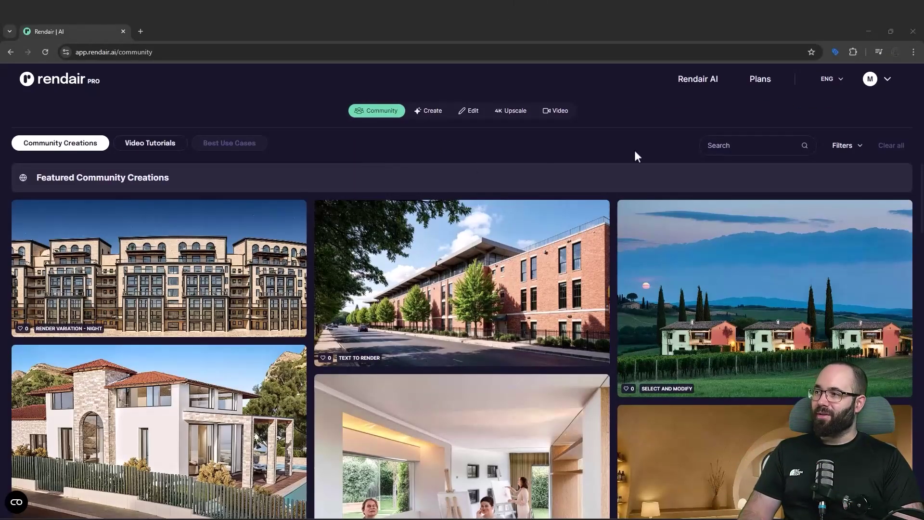
Browse the Community Creations, then switch to the Text to Render creation form.
click(887, 80)
click(886, 80)
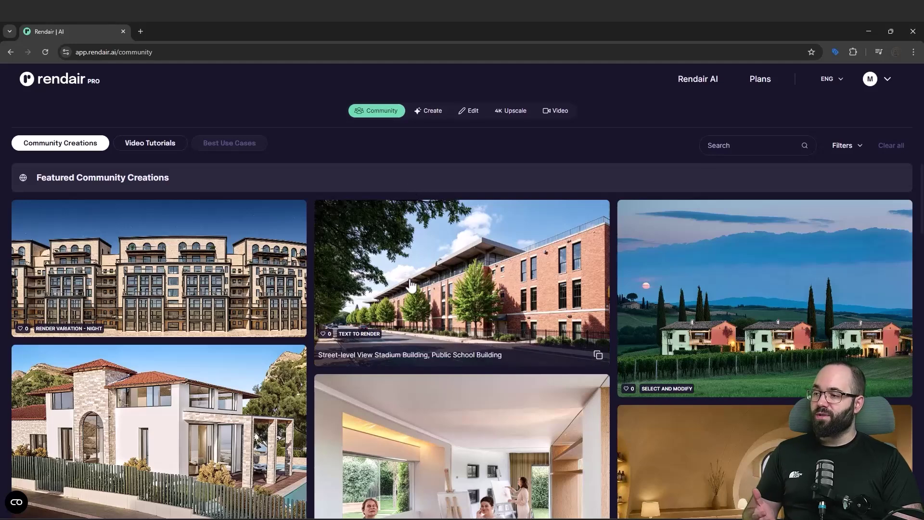
scroll(414, 284, down, 3)
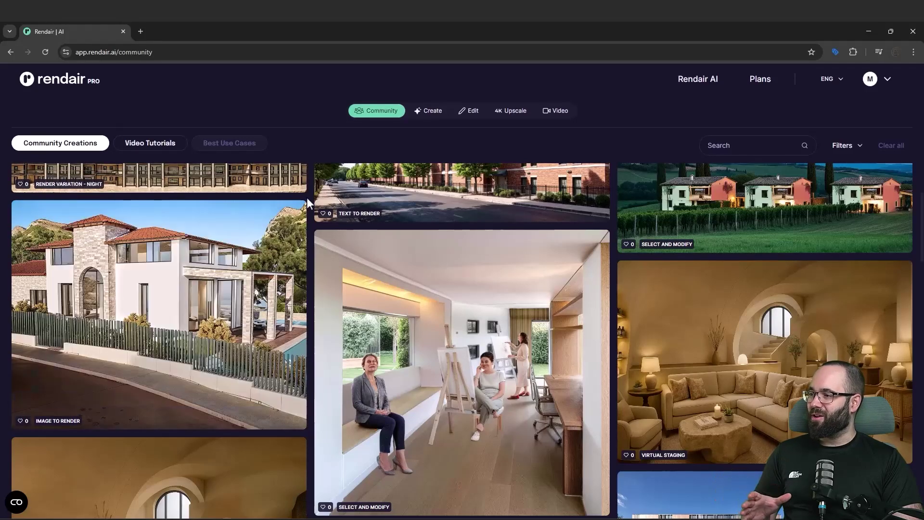
scroll(717, 356, down, 4)
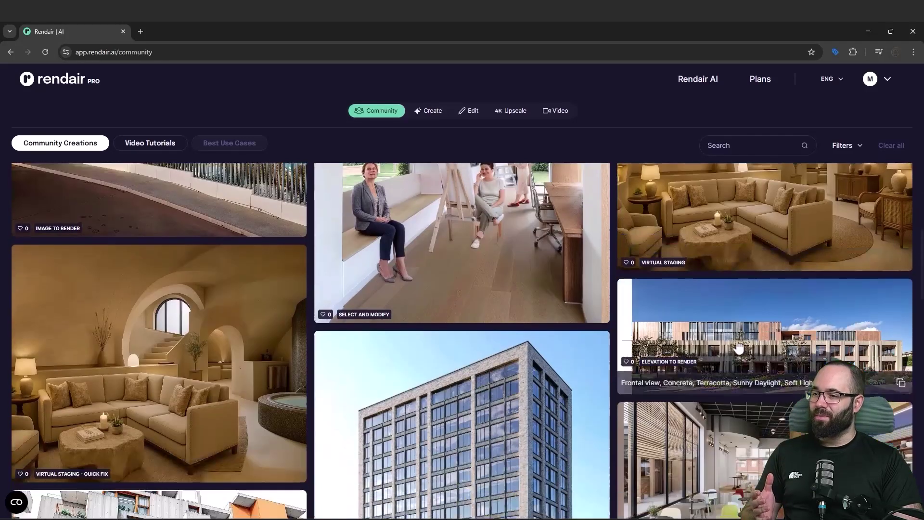
scroll(714, 353, down, 3)
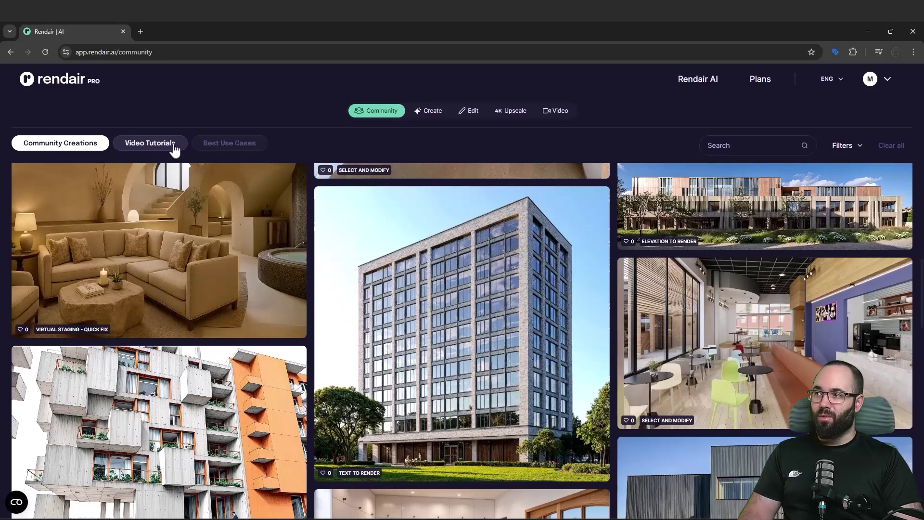
click(428, 111)
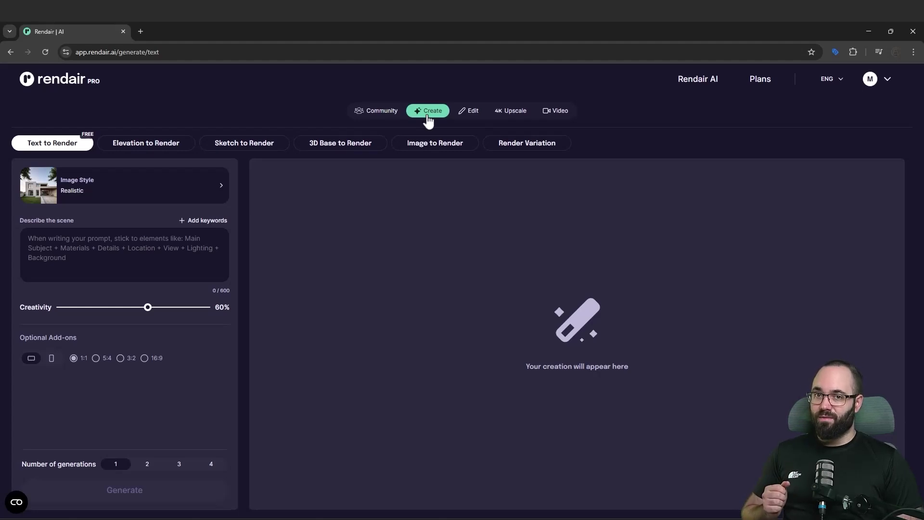
Keep Realistic style and enter the prompt 'Office building, 4 stories tall, glass and stone facade...'.
click(144, 189)
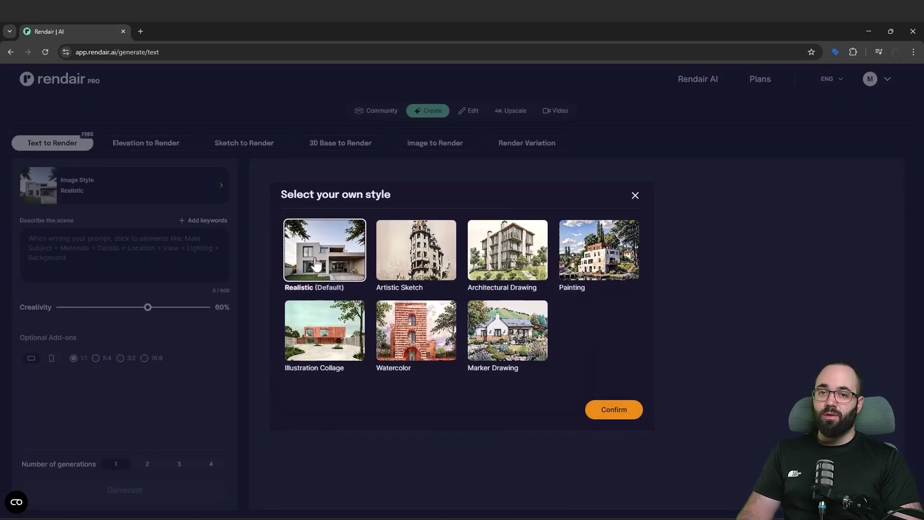
click(614, 417)
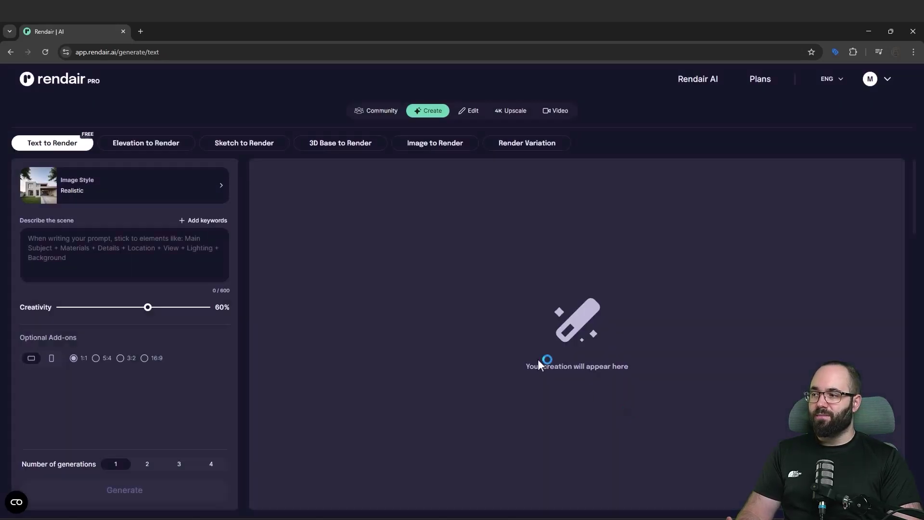
click(54, 243)
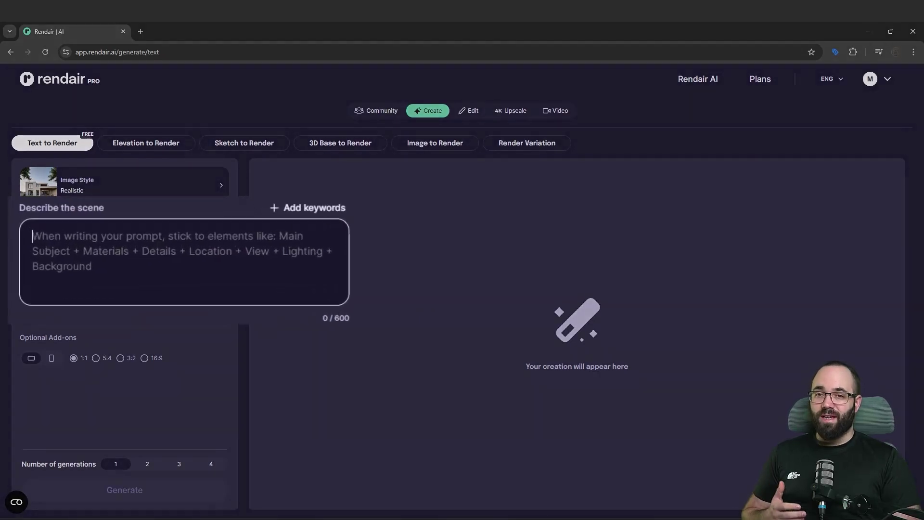
text(Office building, 4 stories tall, glass)
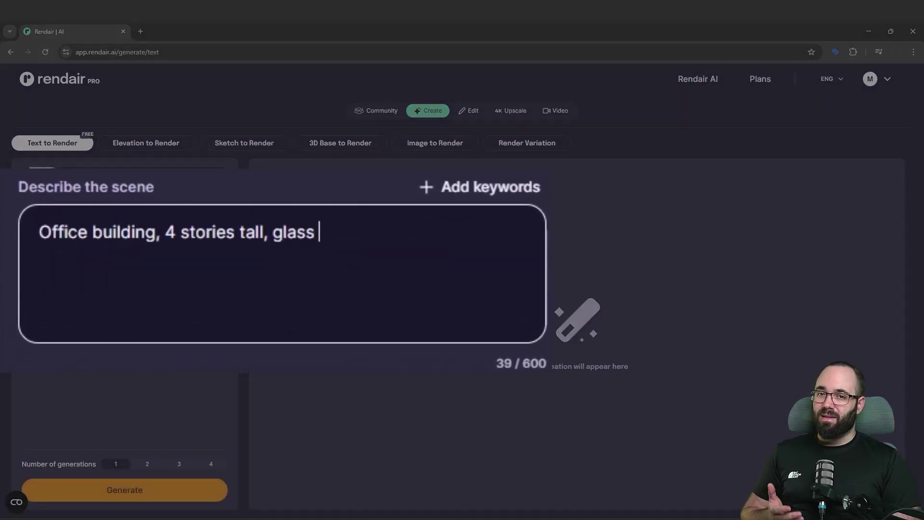
text(and stone facade, trees and parking around it)
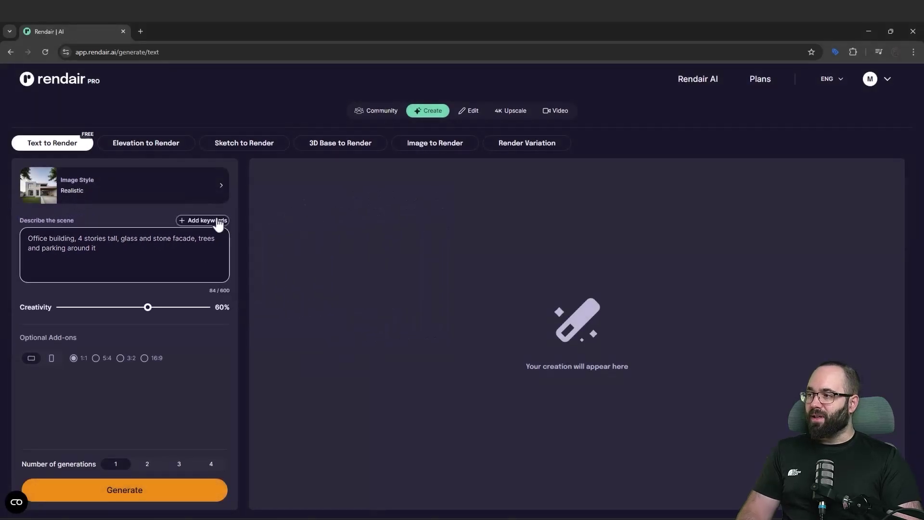
Append Street-level View, Modern, Glass Curtain Wall, Stone, Sunny Daylight and Soft Lights keywords to the prompt.
click(218, 222)
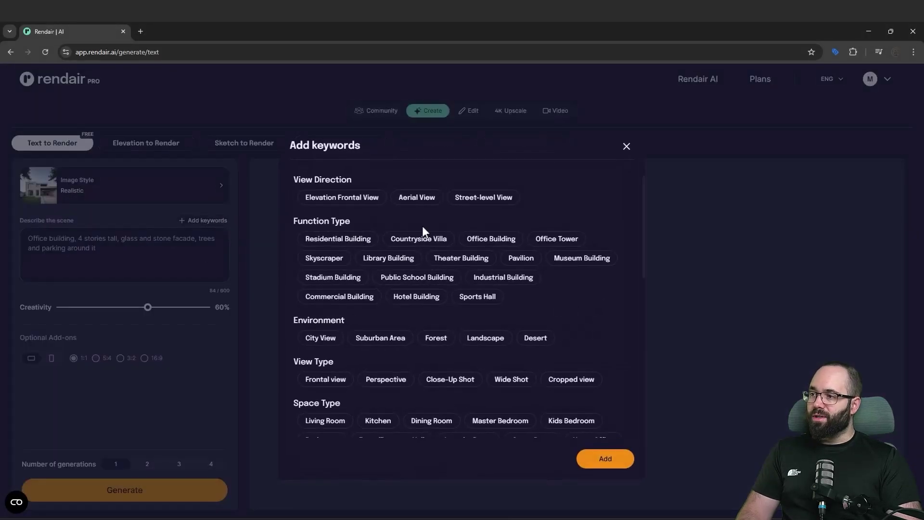
click(483, 207)
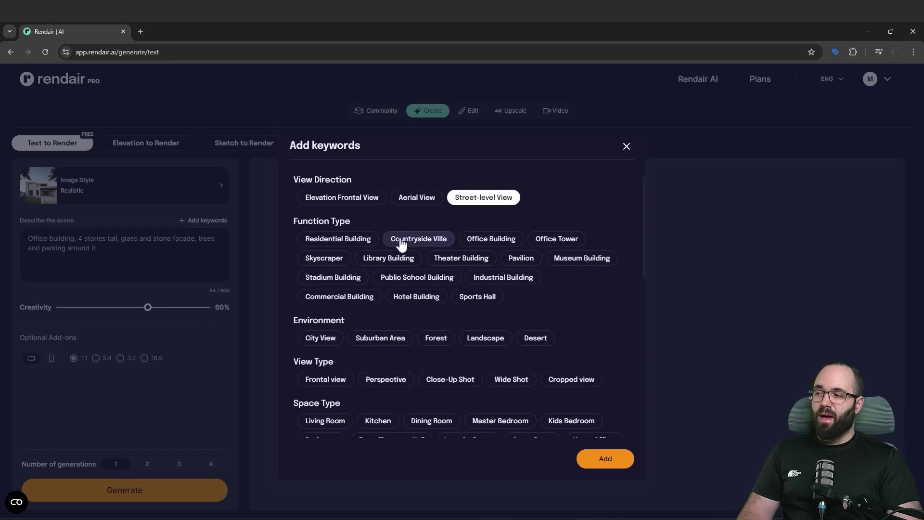
scroll(414, 296, down, 2)
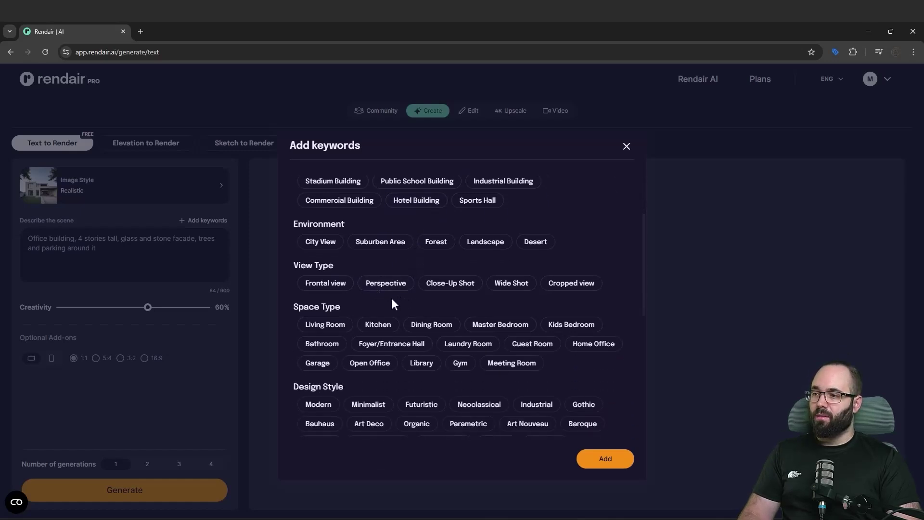
scroll(388, 301, down, 2)
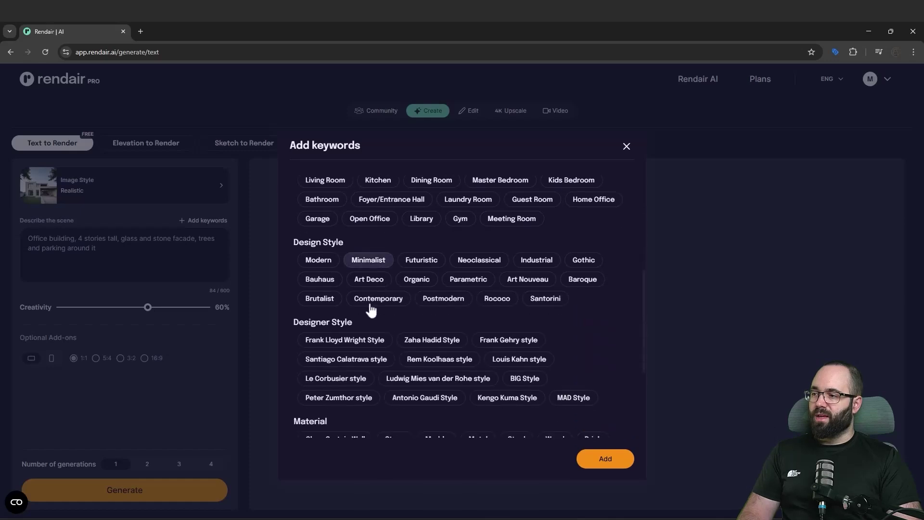
click(328, 261)
scroll(413, 309, down, 3)
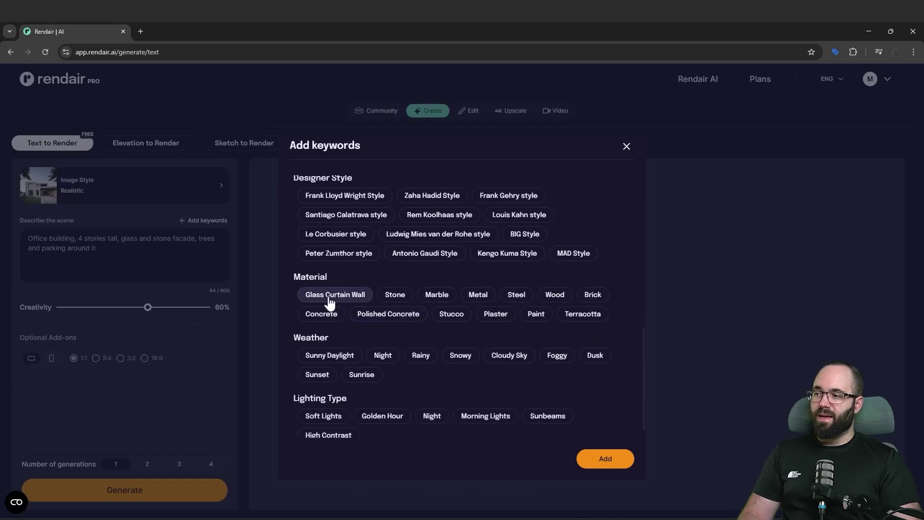
click(330, 300)
click(395, 294)
scroll(401, 302, down, 1)
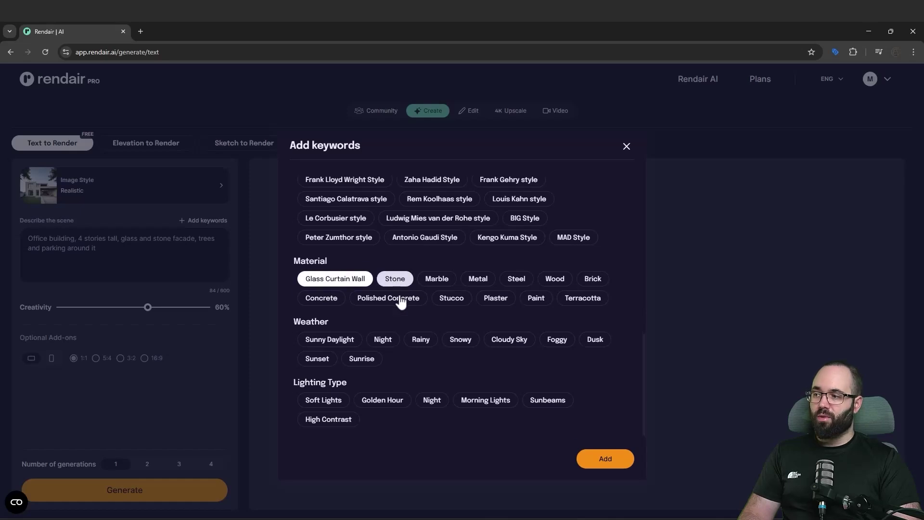
click(339, 343)
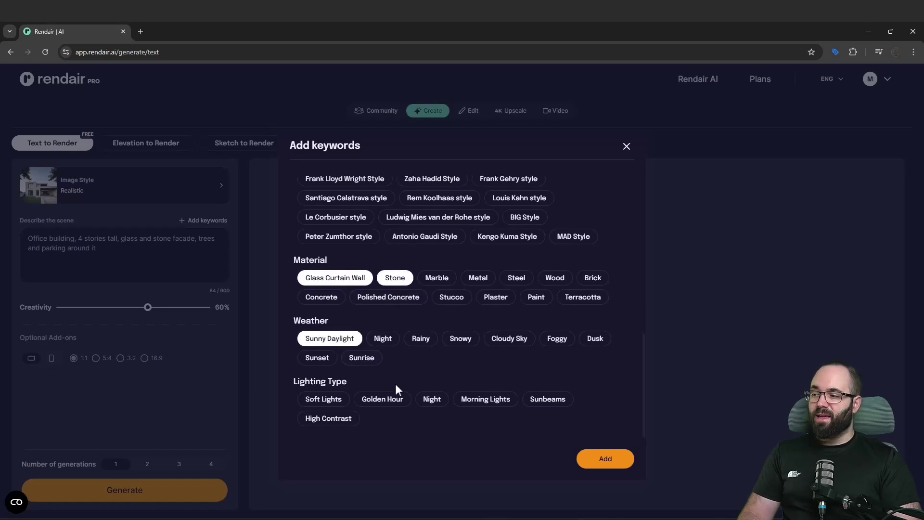
click(330, 403)
click(609, 464)
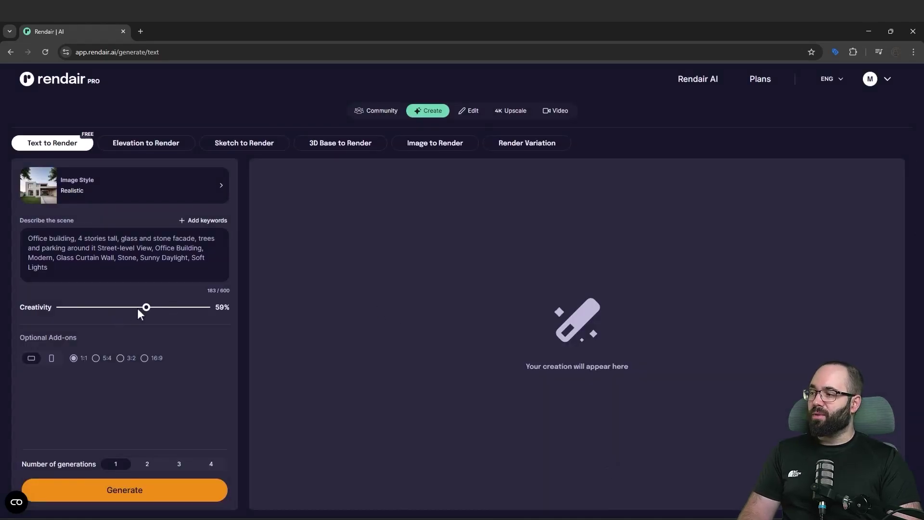
Set creativity to 60%, aspect ratio 16:9 and four generations, then generate the render.
drag(138, 309, 148, 310)
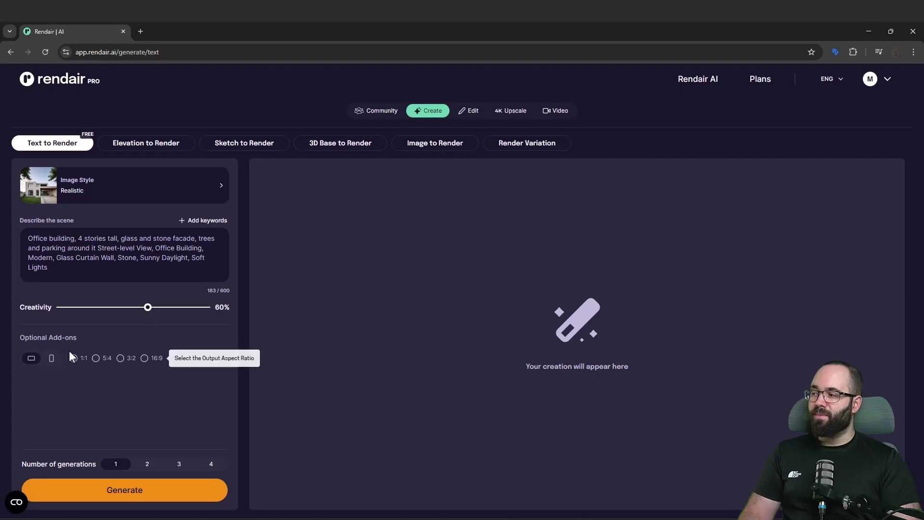
click(145, 359)
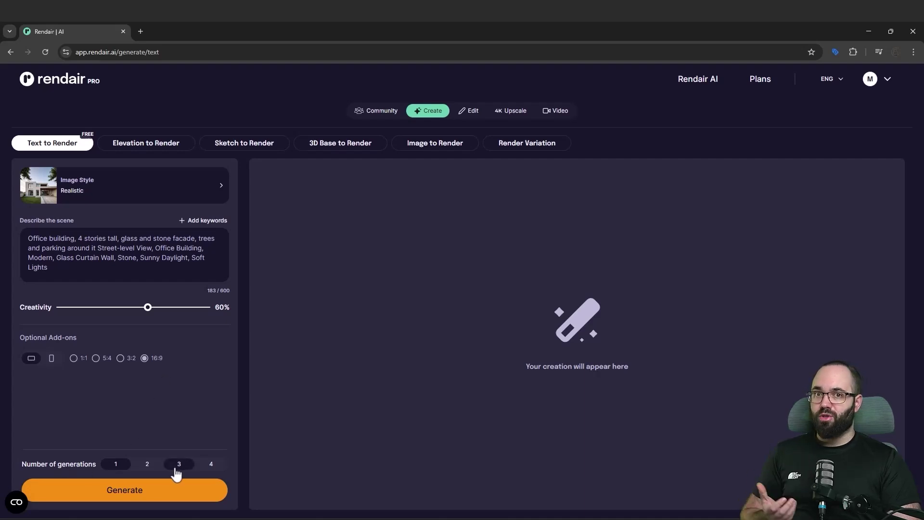
click(211, 465)
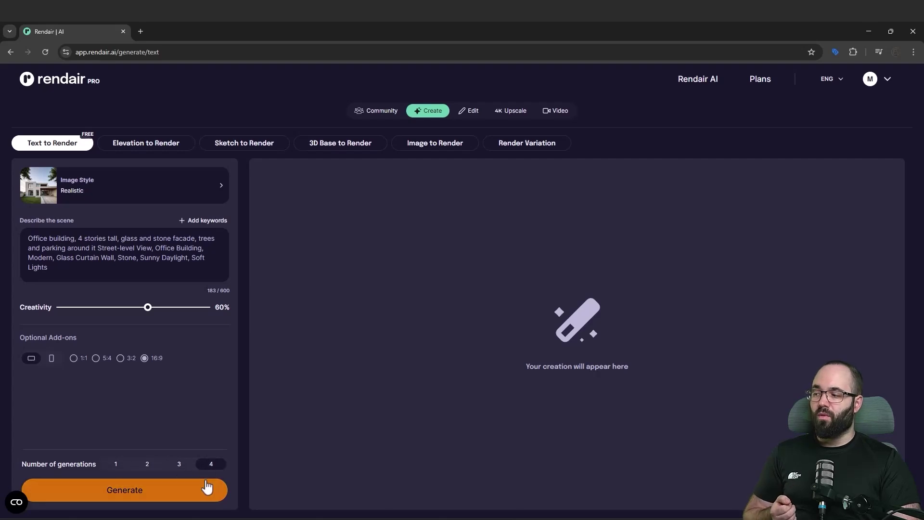
click(151, 493)
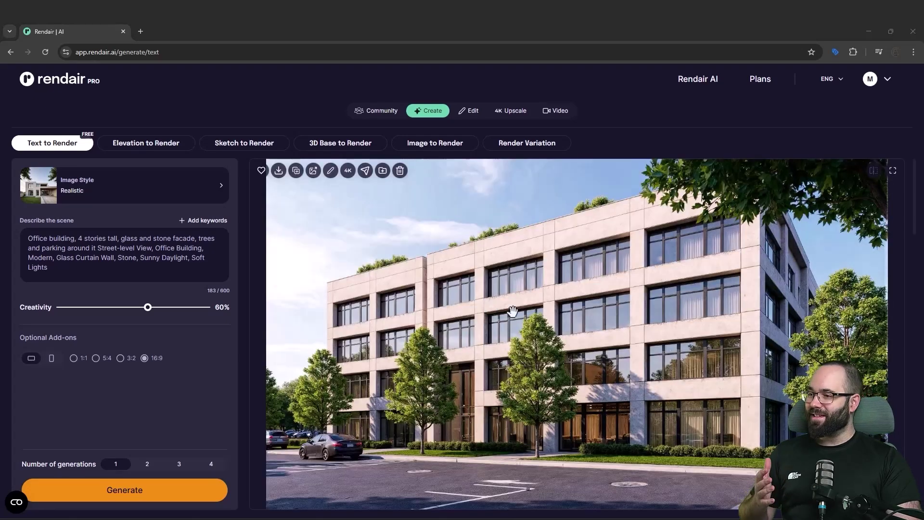
scroll(506, 314, down, 1)
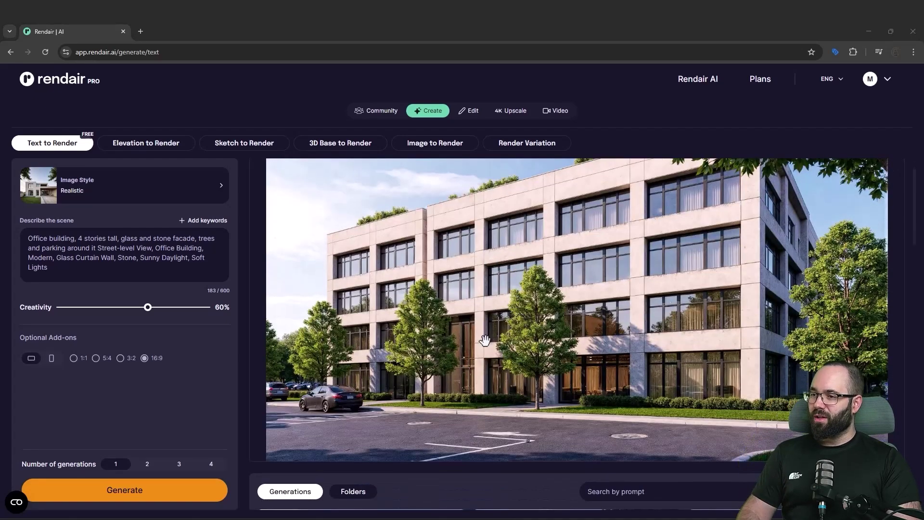
scroll(507, 314, down, 4)
scroll(473, 334, down, 2)
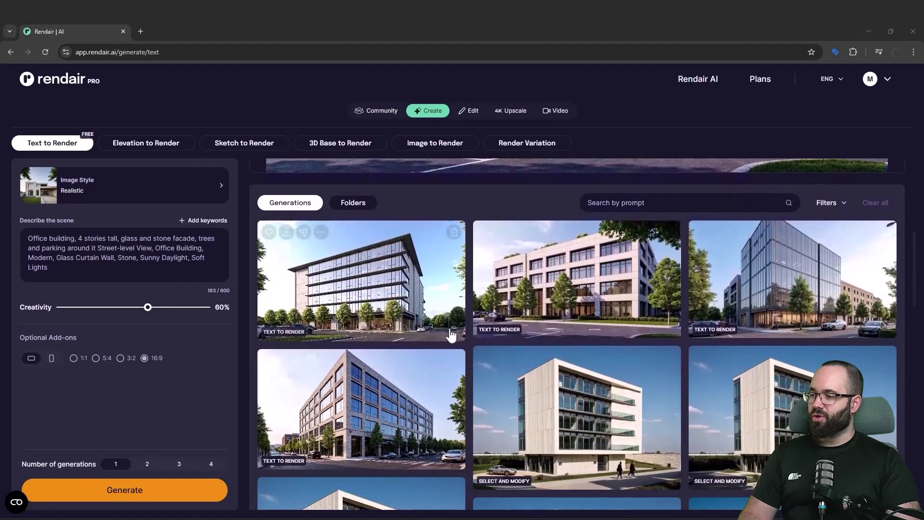
click(340, 413)
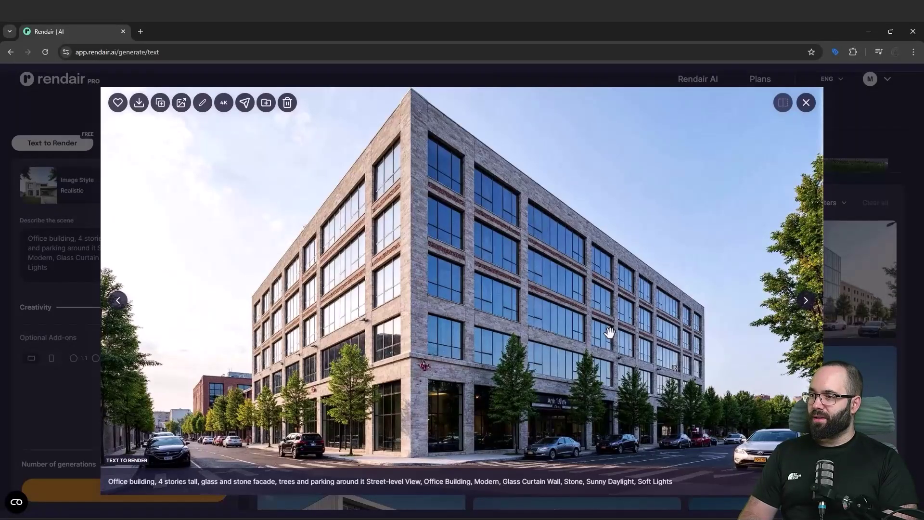
key(Right)
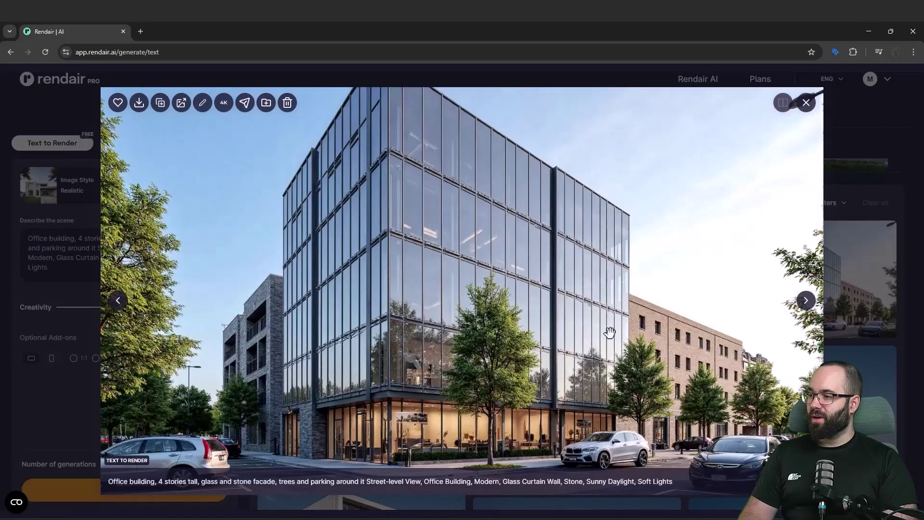
key(Right)
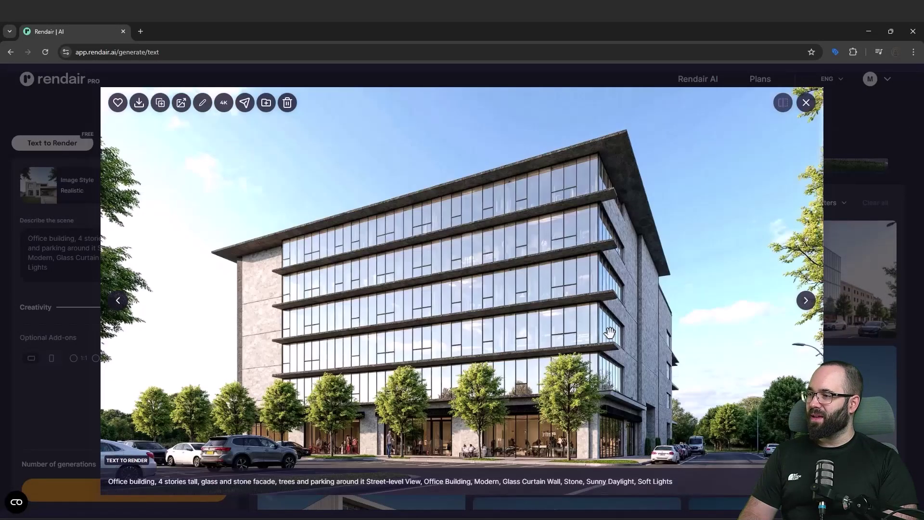
key(Right)
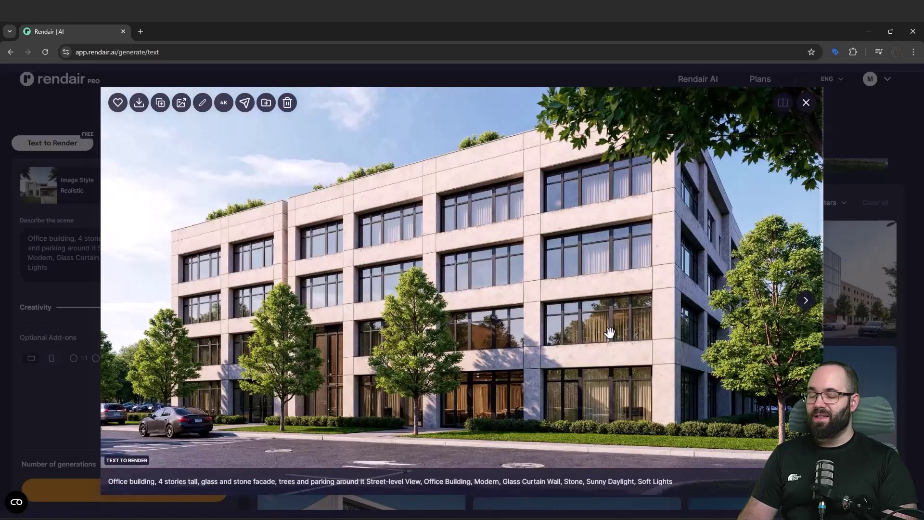
key(Right)
key(Right)
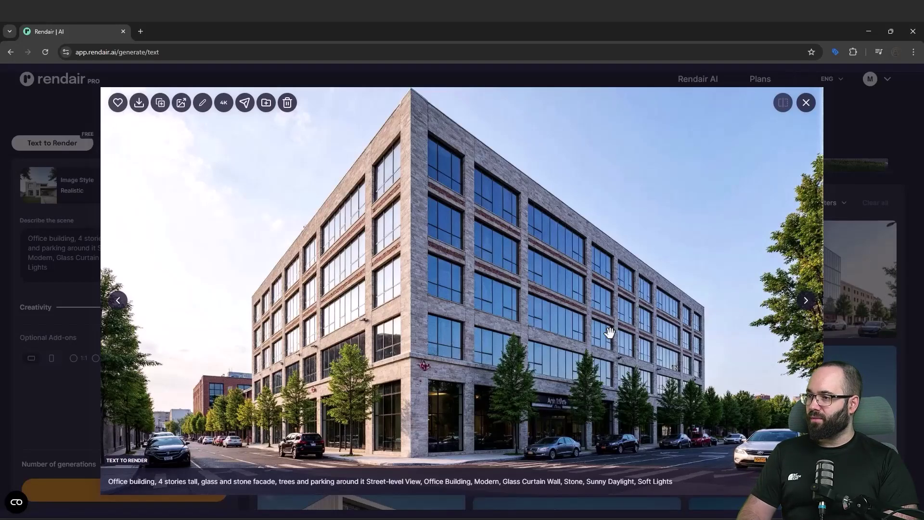
key(Left)
key(Left)
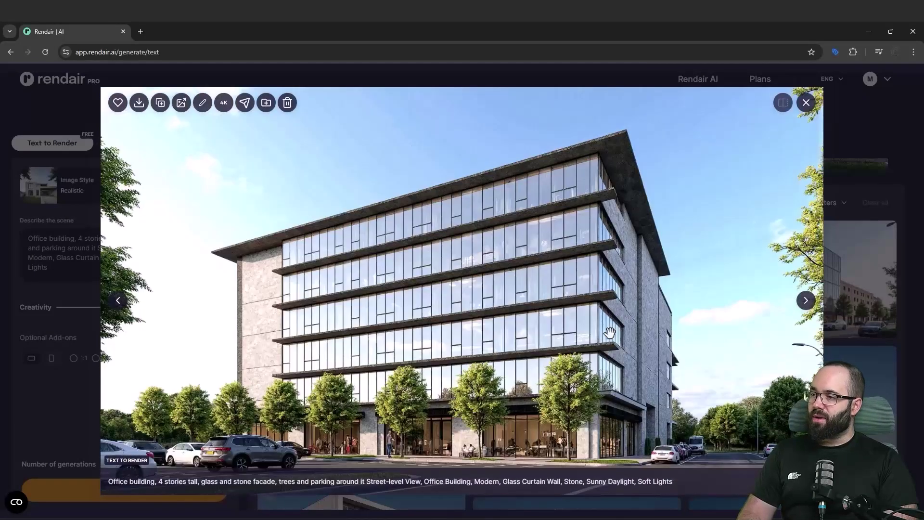
key(Left)
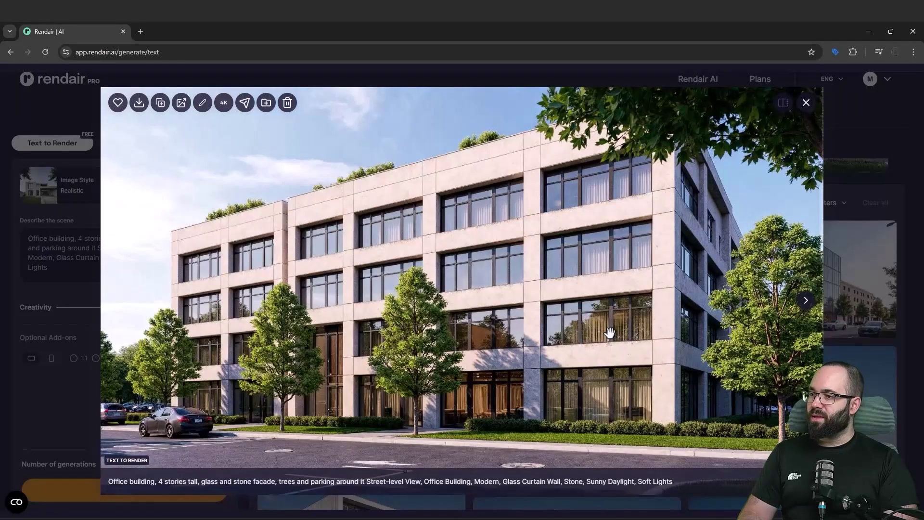
key(Right)
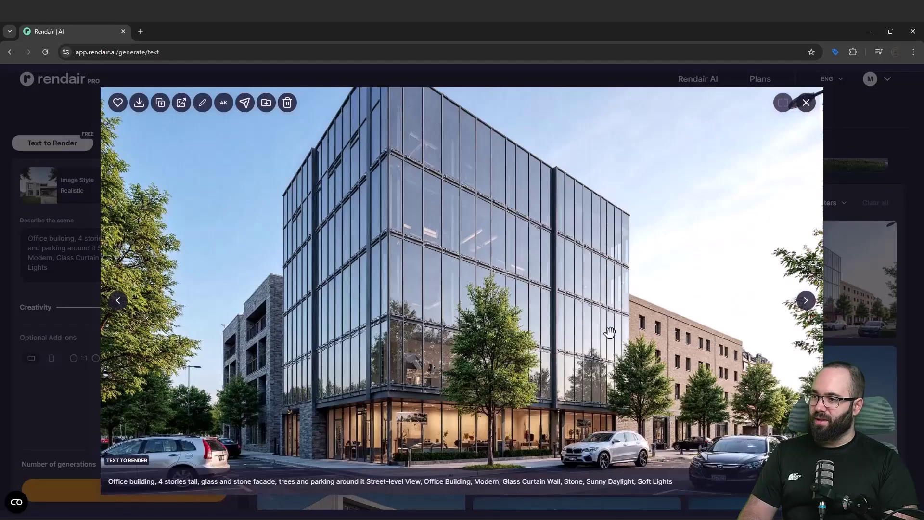
key(Right)
key(Left)
key(Left)
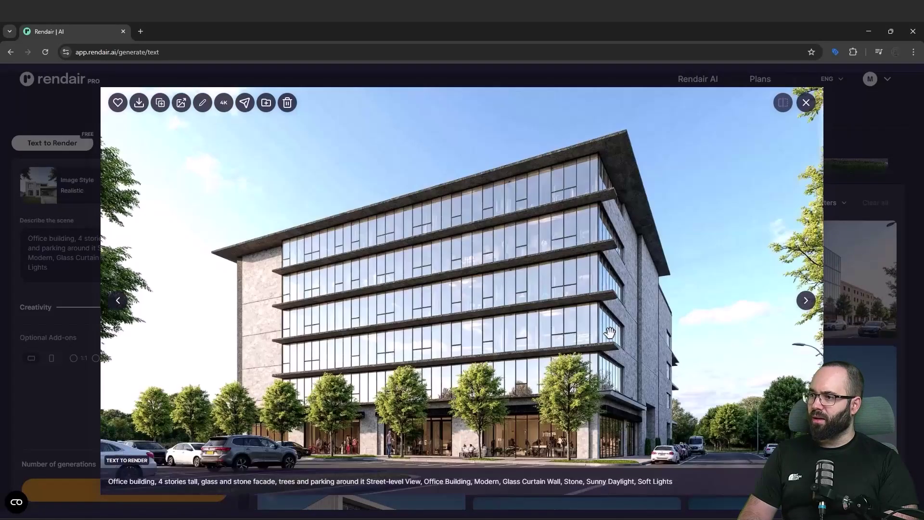
key(Left)
key(Right)
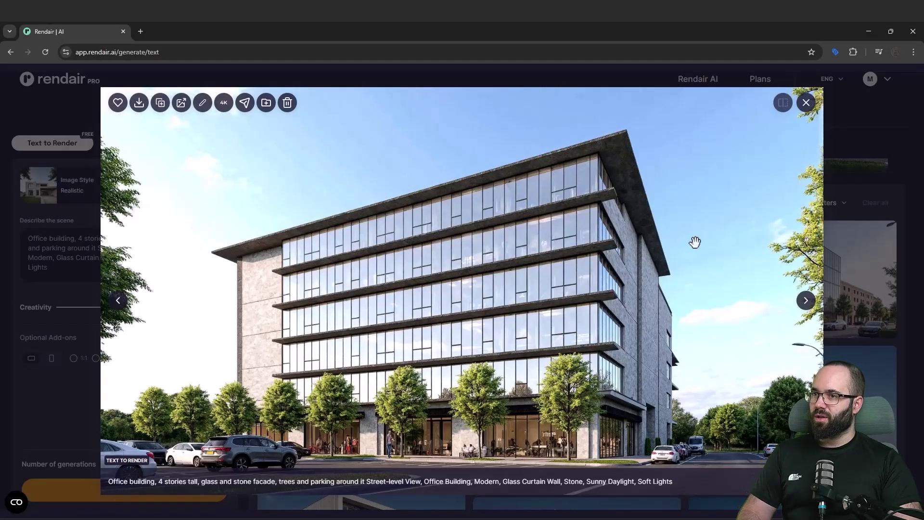
click(816, 118)
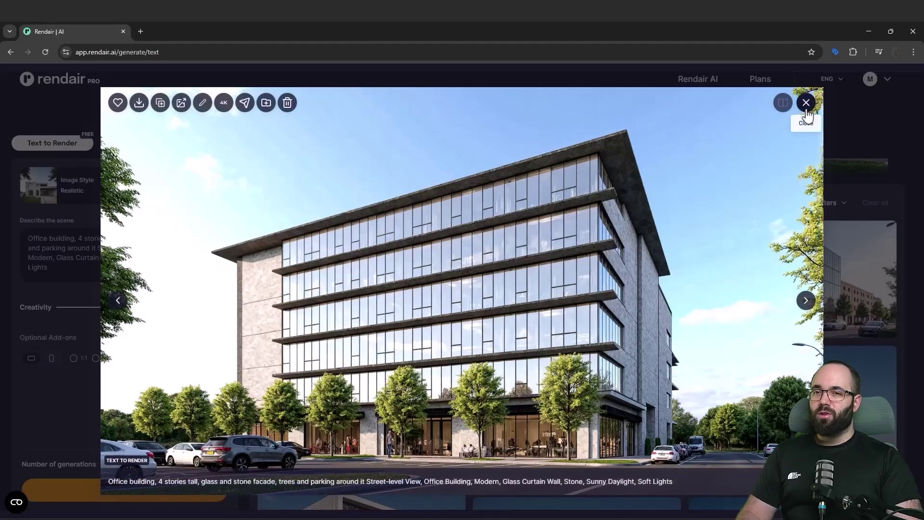
click(806, 103)
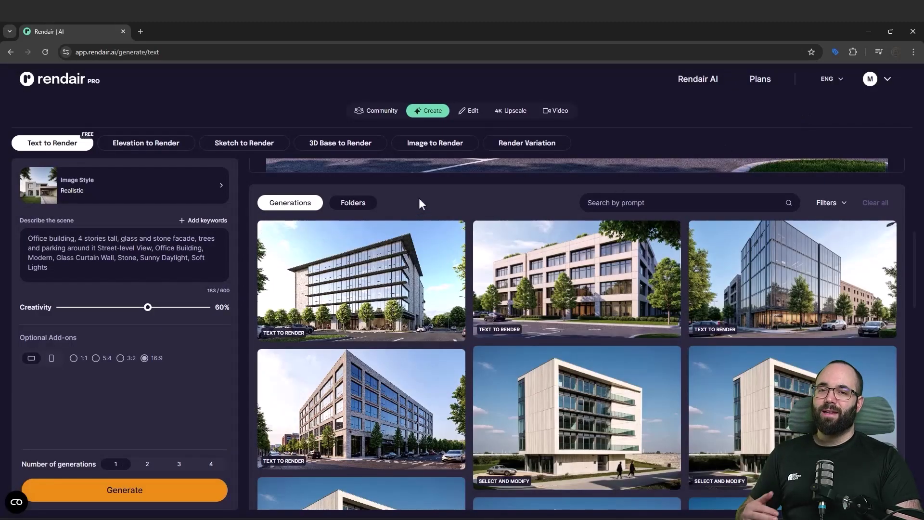
mouse_move(388, 284)
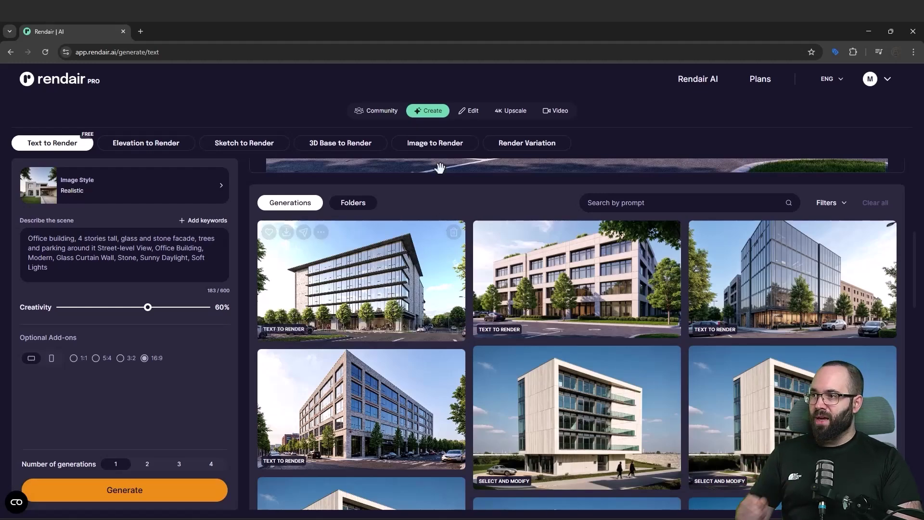
Load '1. Simple mass' as the Sketch to Render base image with 70% image strength.
click(234, 145)
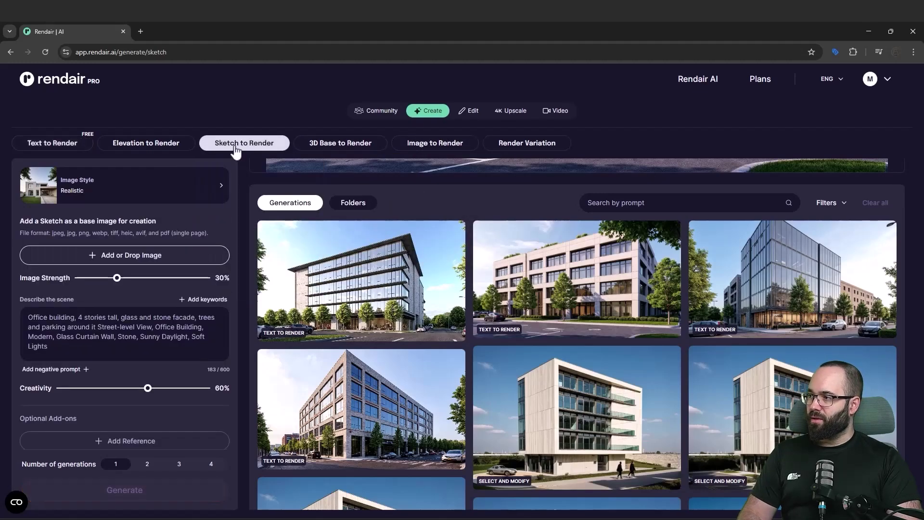
click(123, 256)
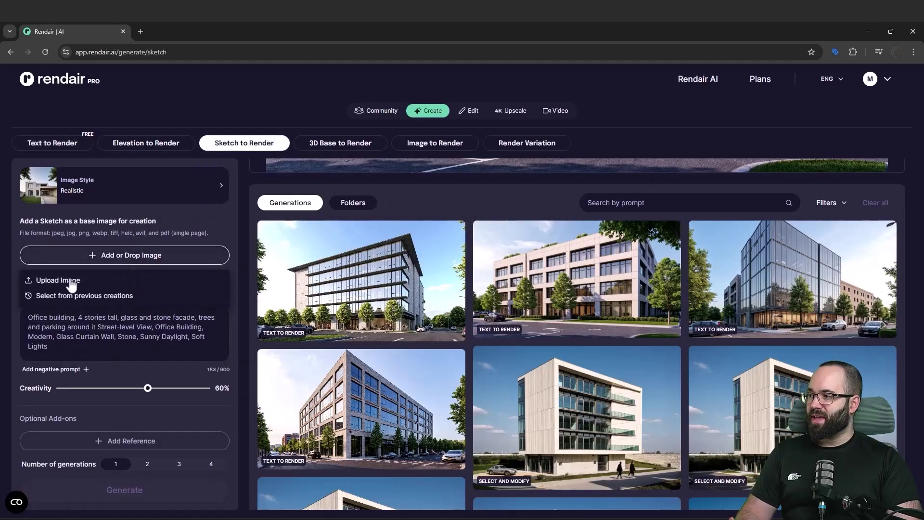
click(94, 281)
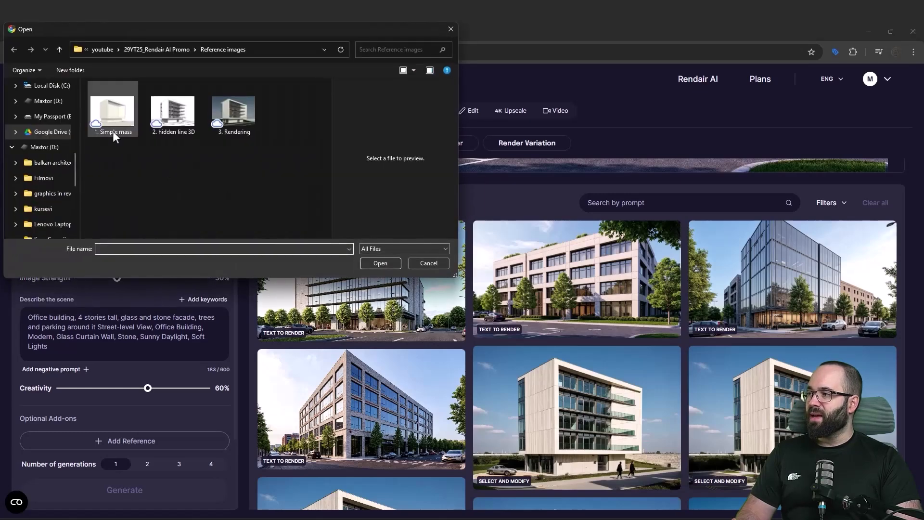
click(113, 128)
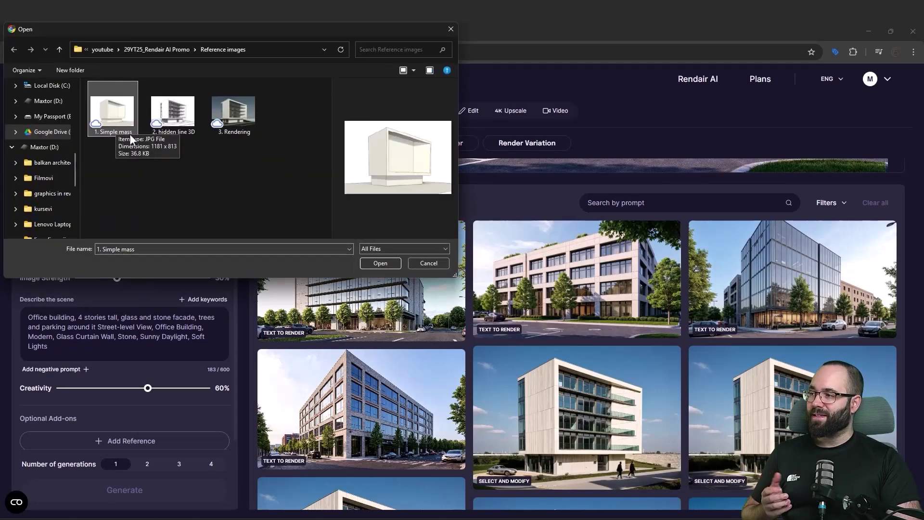
click(390, 262)
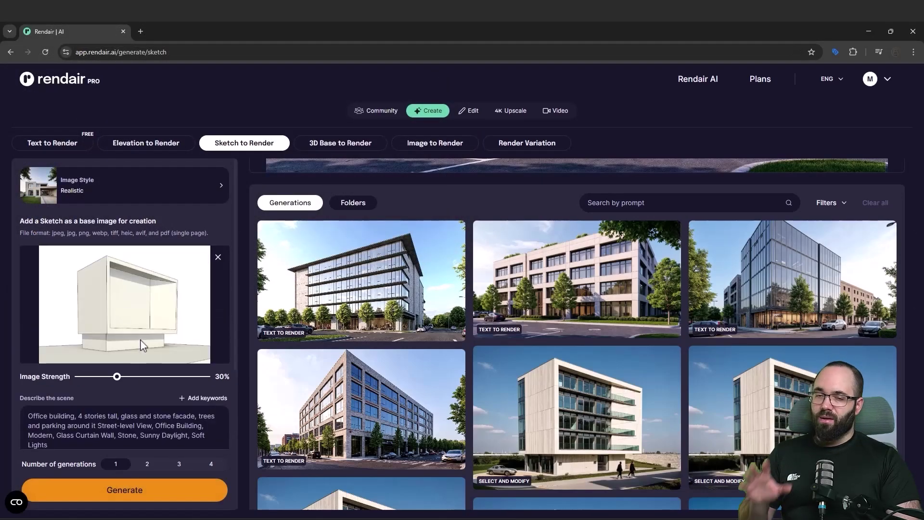
drag(118, 376, 168, 378)
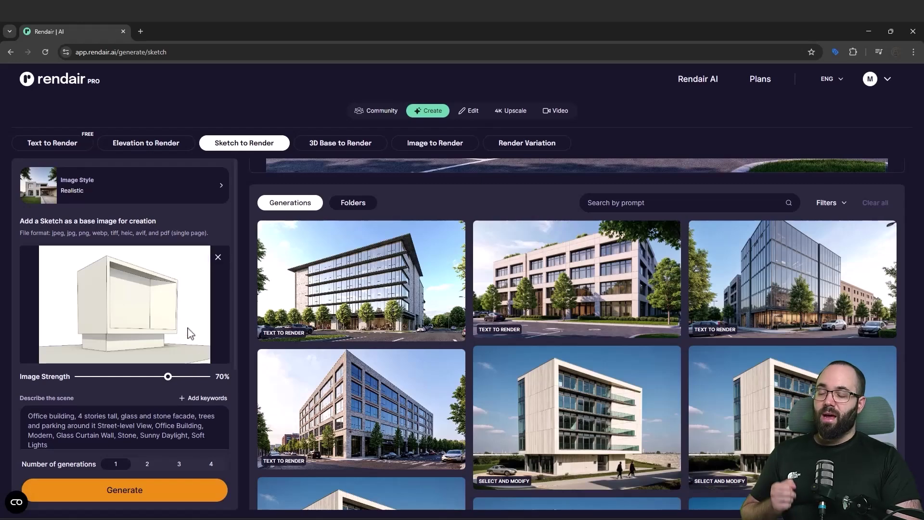
scroll(186, 330, down, 2)
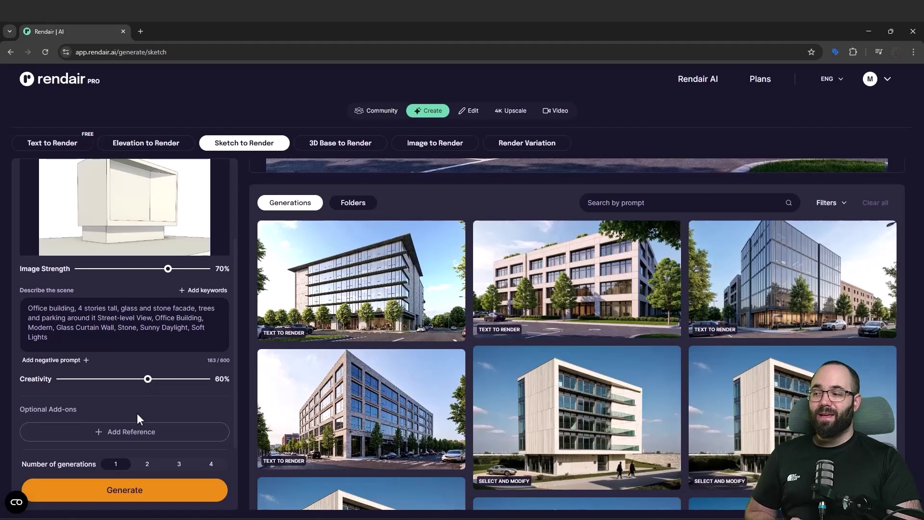
Add the banded glass office render from previous creations as reference and request 4 generations.
click(120, 439)
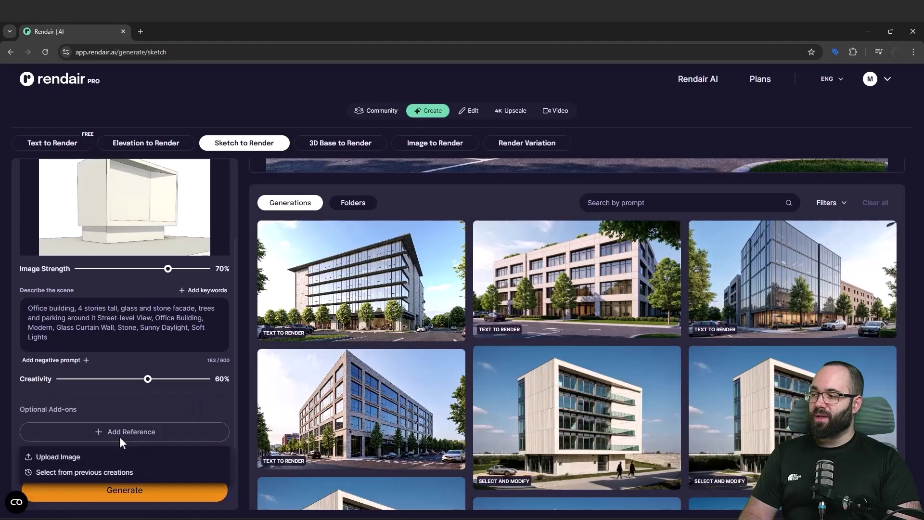
click(61, 472)
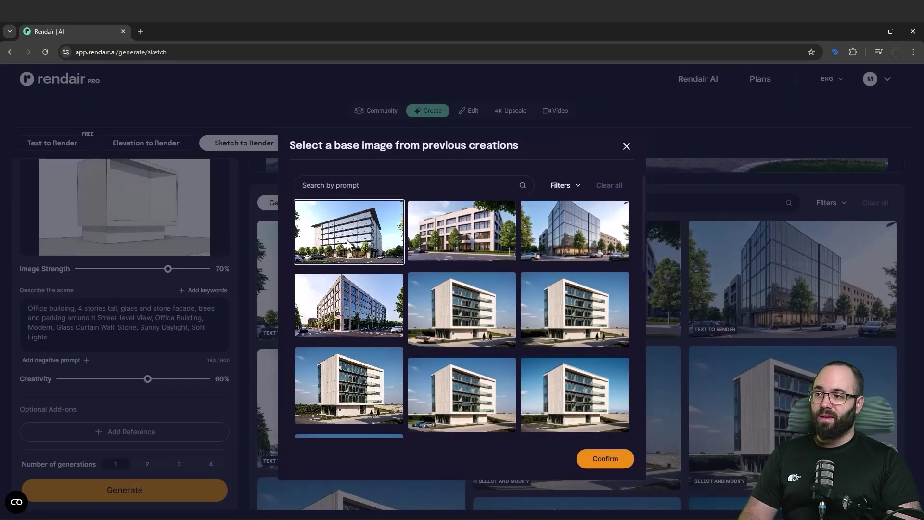
click(612, 460)
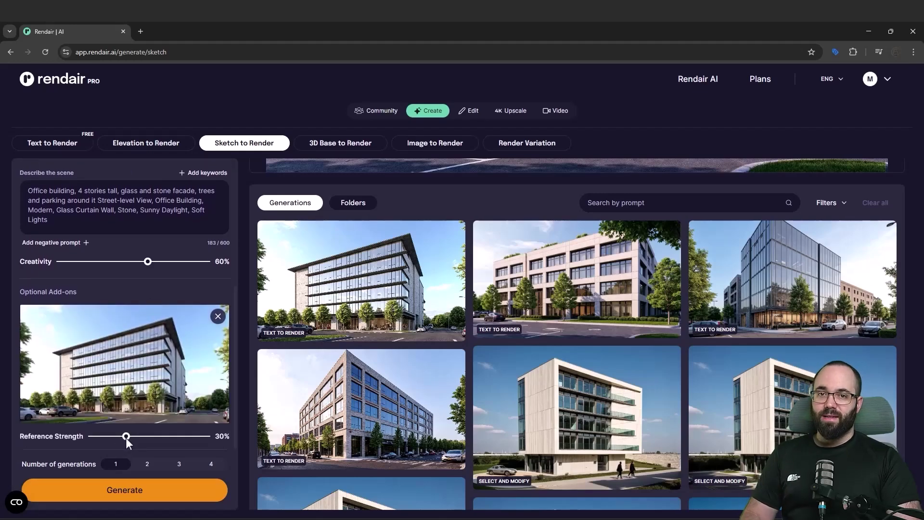
click(212, 467)
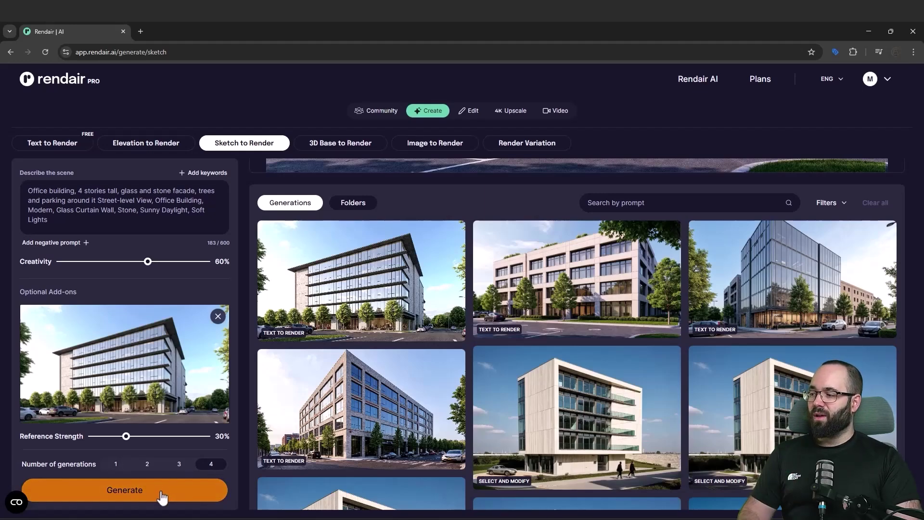
Generate the sketch-based renders and open a new one full-size.
click(137, 500)
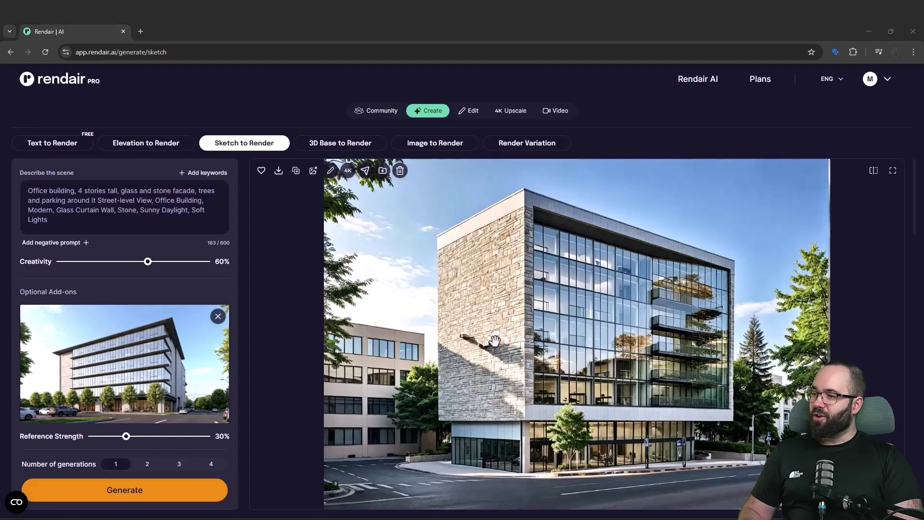
scroll(495, 341, down, 7)
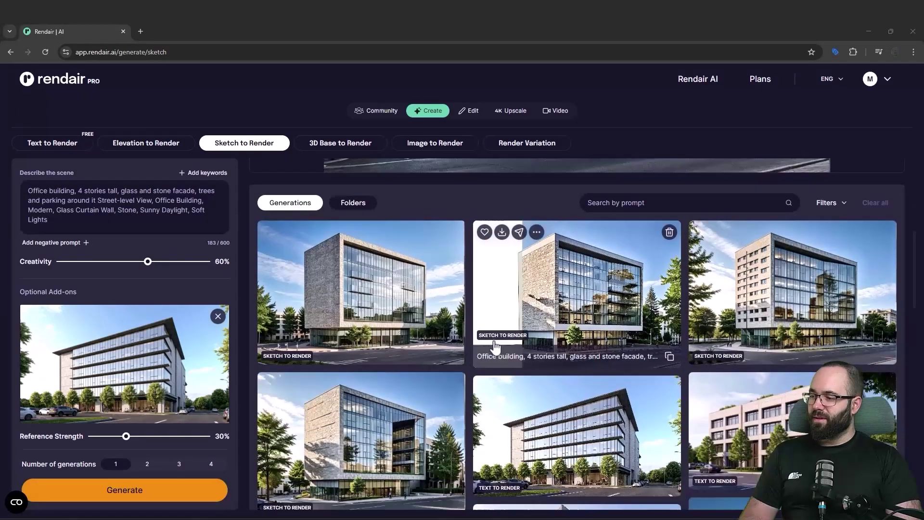
scroll(496, 344, down, 1)
click(347, 386)
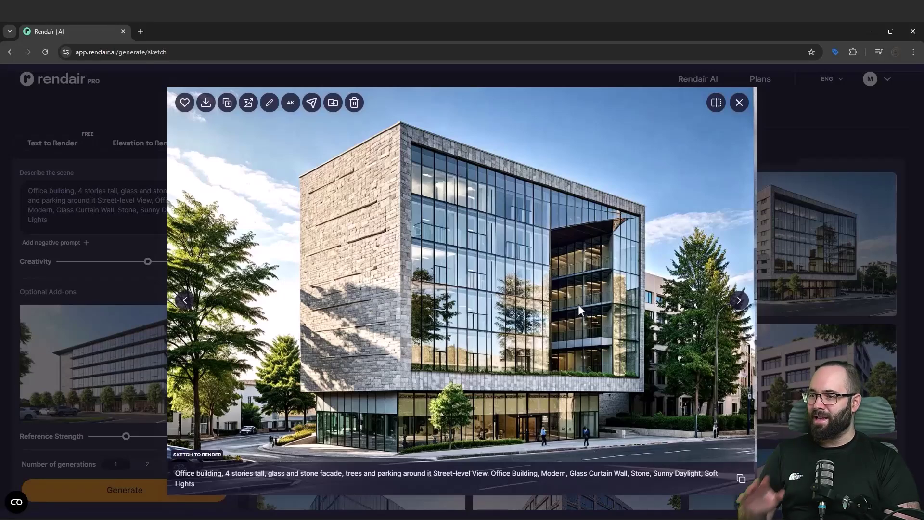
Cycle through the generated renders and stop on the stone-clad building with the glass corner.
key(Right)
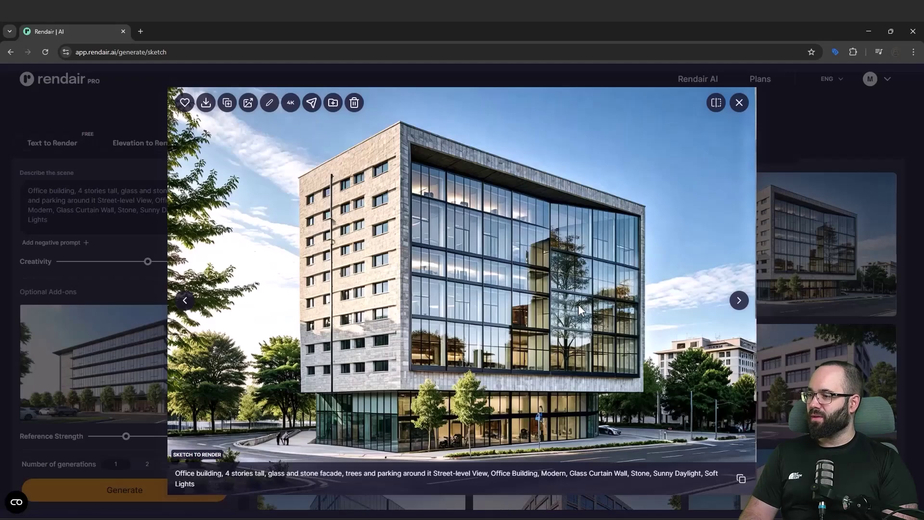
key(Right)
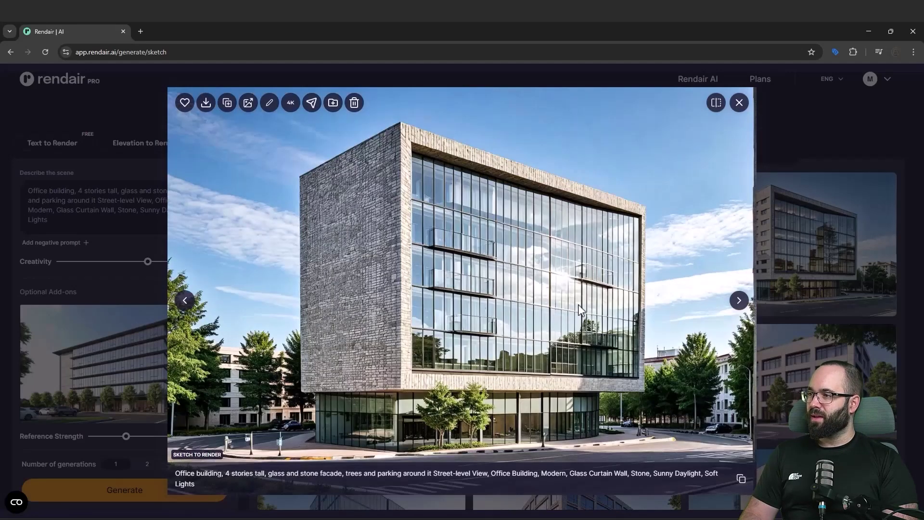
key(Right)
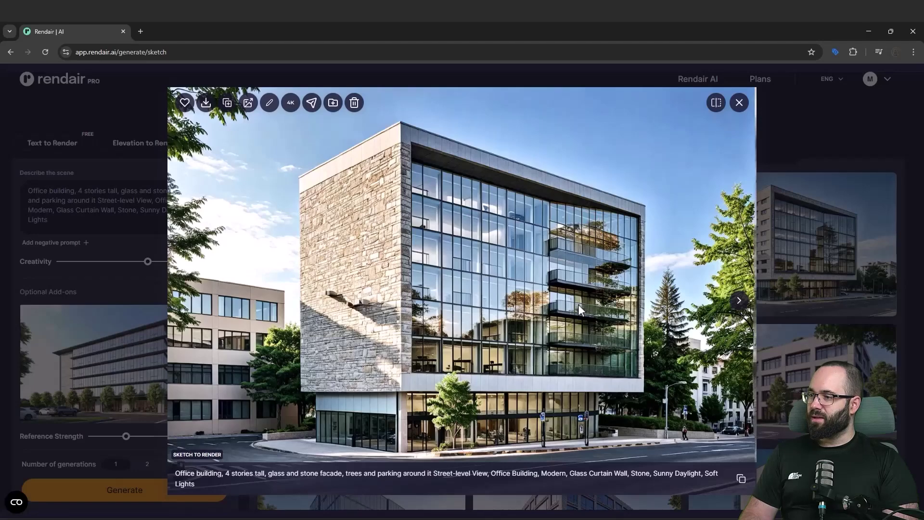
key(Right)
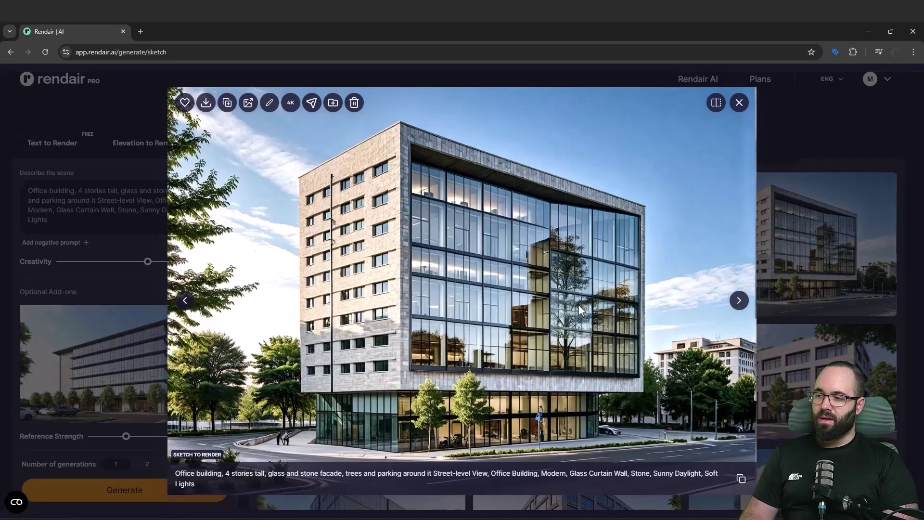
key(Right)
key(Right)
key(Left)
key(Left)
key(Right)
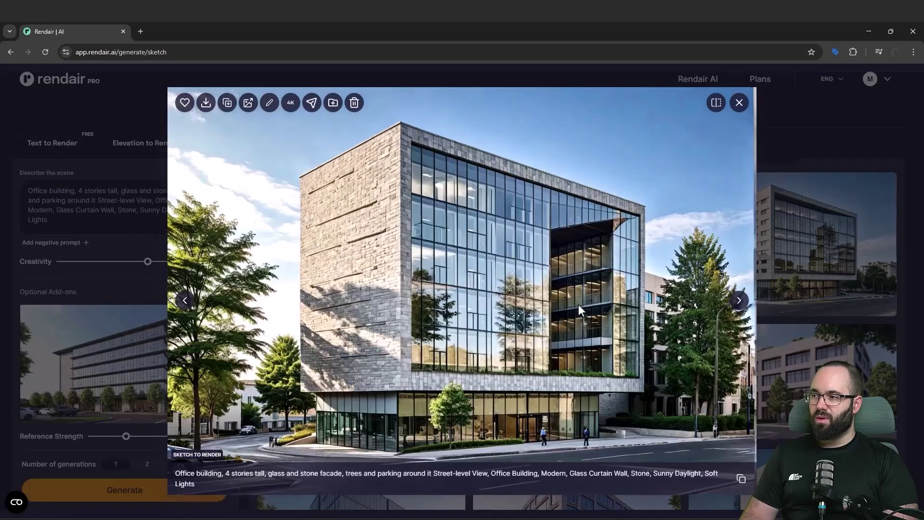
key(Left)
key(Right)
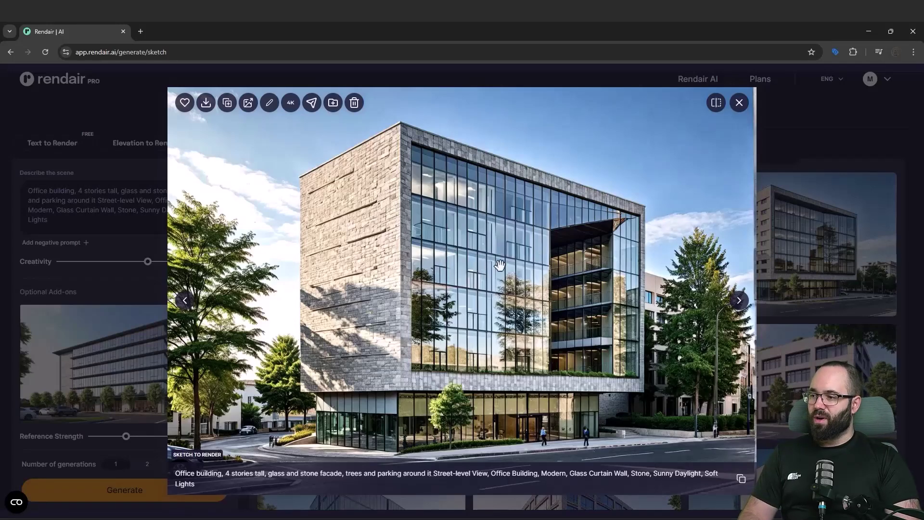
Compare the stone-clad render with its white sketch model using the divider, then close the viewer.
click(716, 106)
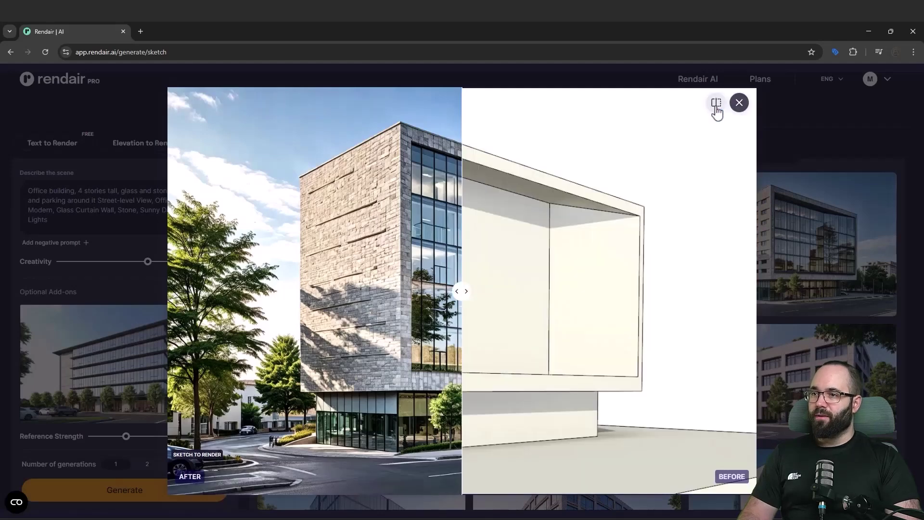
drag(463, 293, 554, 295)
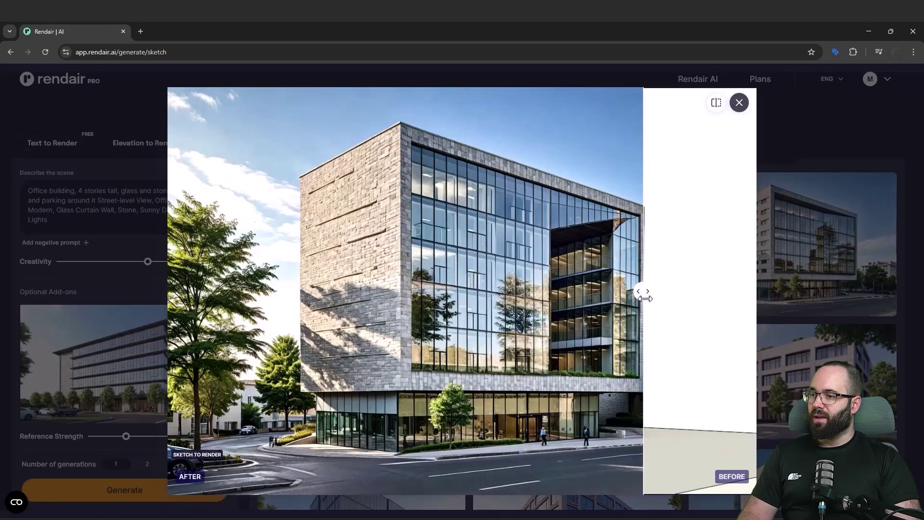
mouse_move(646, 298)
mouse_down()
mouse_move(319, 294)
mouse_move(259, 302)
mouse_move(346, 304)
mouse_move(202, 303)
mouse_move(575, 319)
mouse_move(282, 319)
mouse_move(657, 334)
mouse_move(283, 320)
mouse_move(564, 332)
mouse_up()
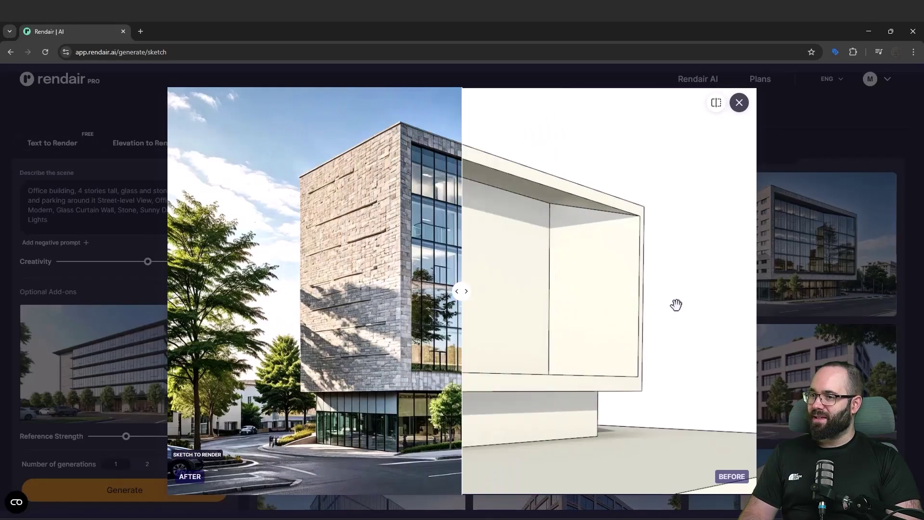
click(718, 111)
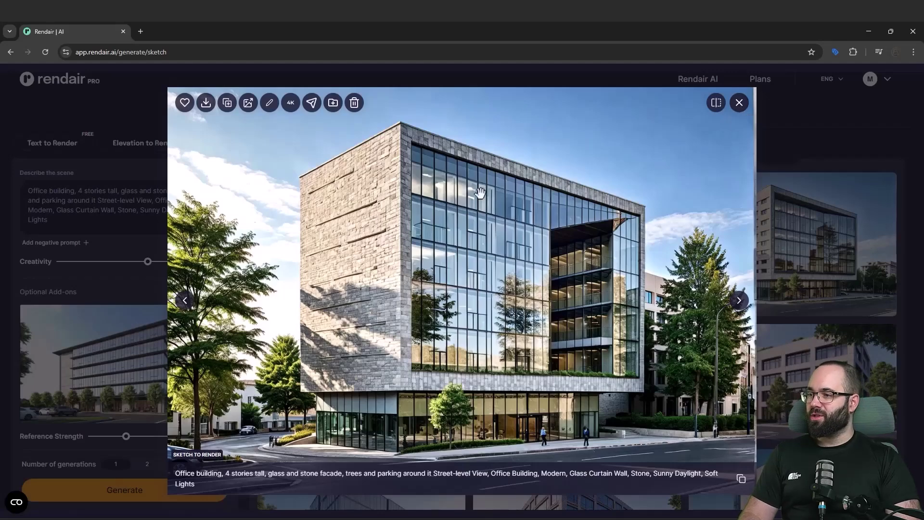
click(739, 103)
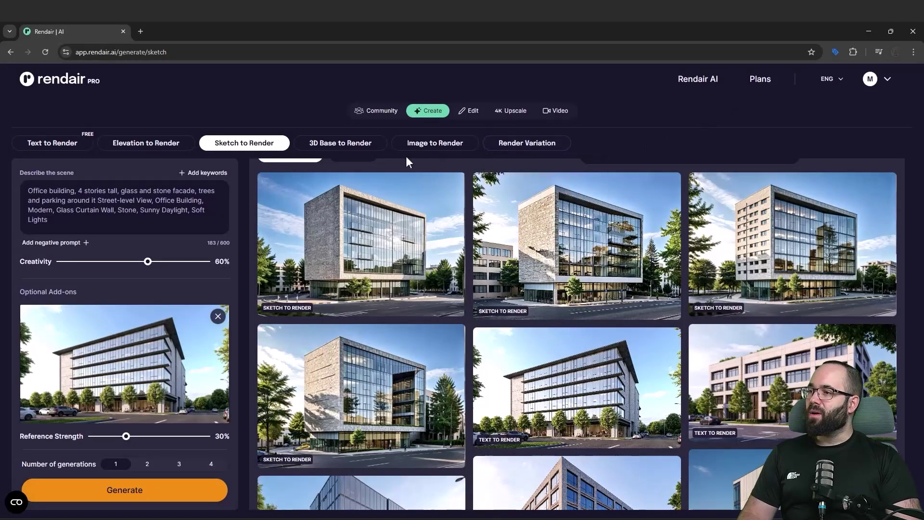
In 3D Base to Render, remove the old base image and upload '2. hidden line 3D'.
click(342, 146)
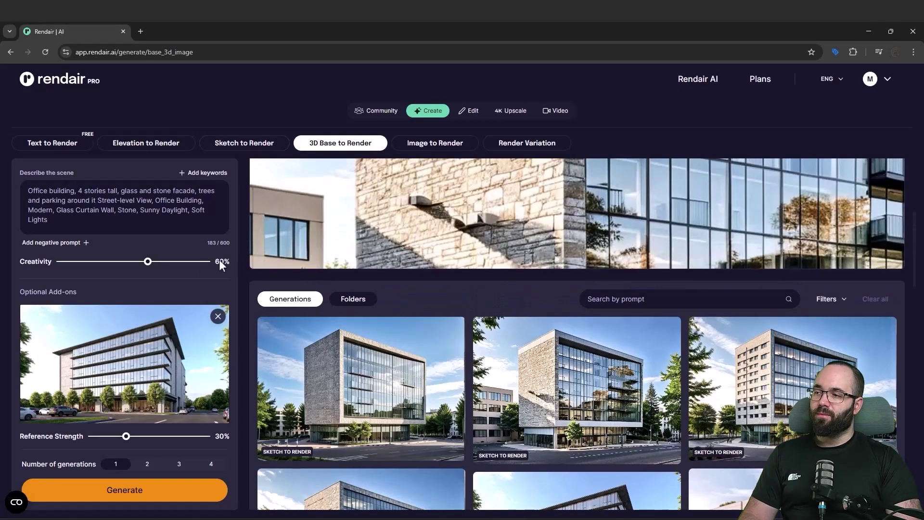
scroll(125, 260, up, 2)
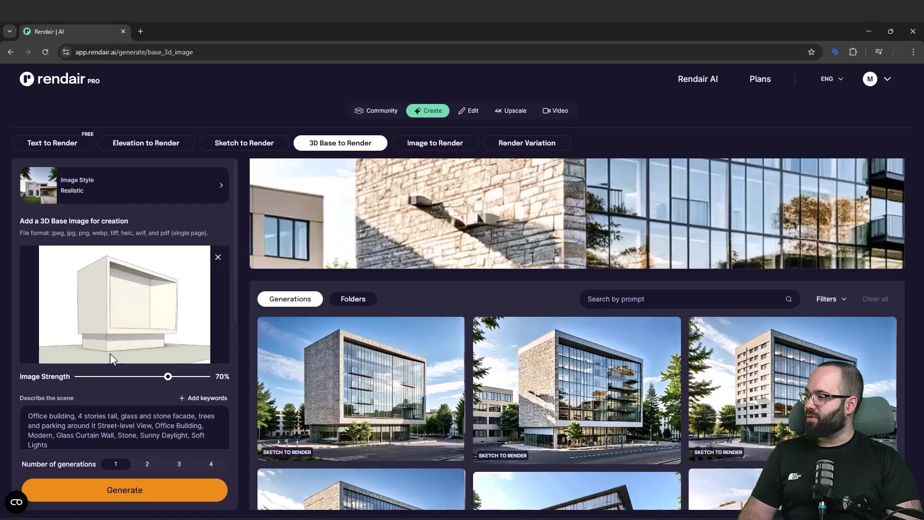
click(218, 257)
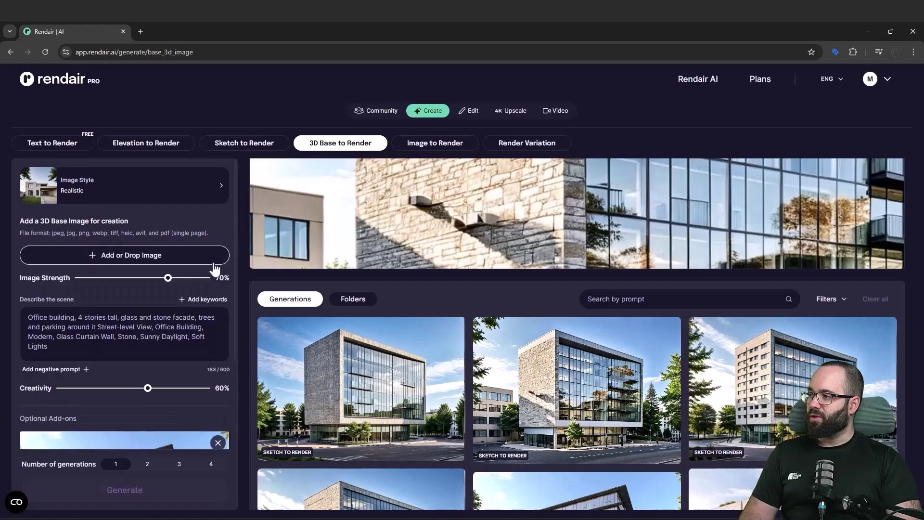
click(165, 257)
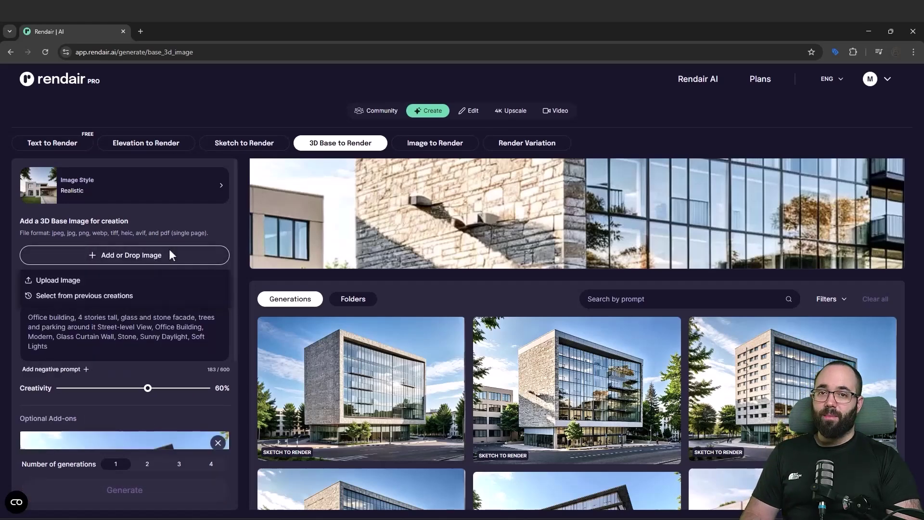
click(54, 281)
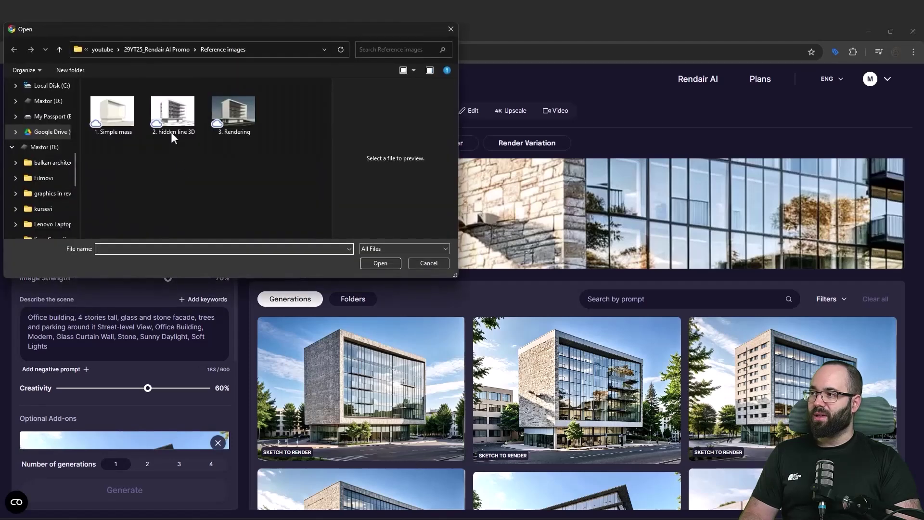
click(172, 129)
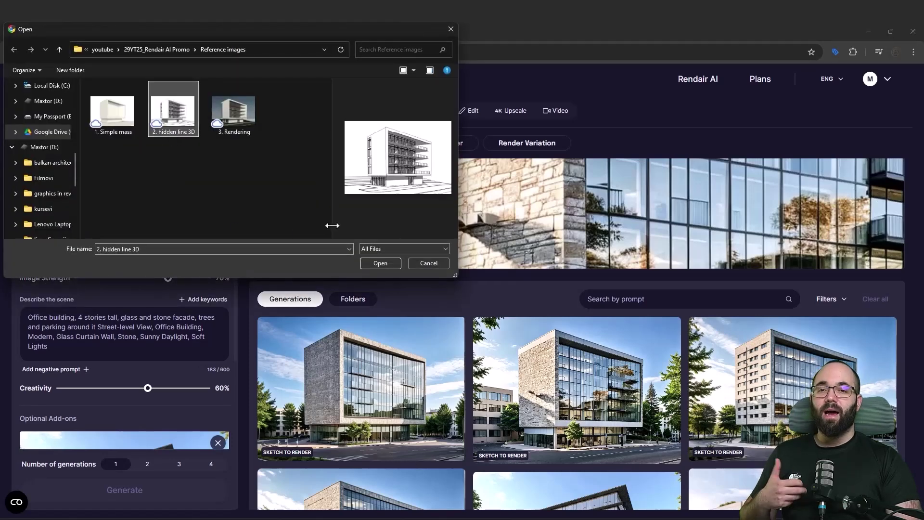
click(374, 262)
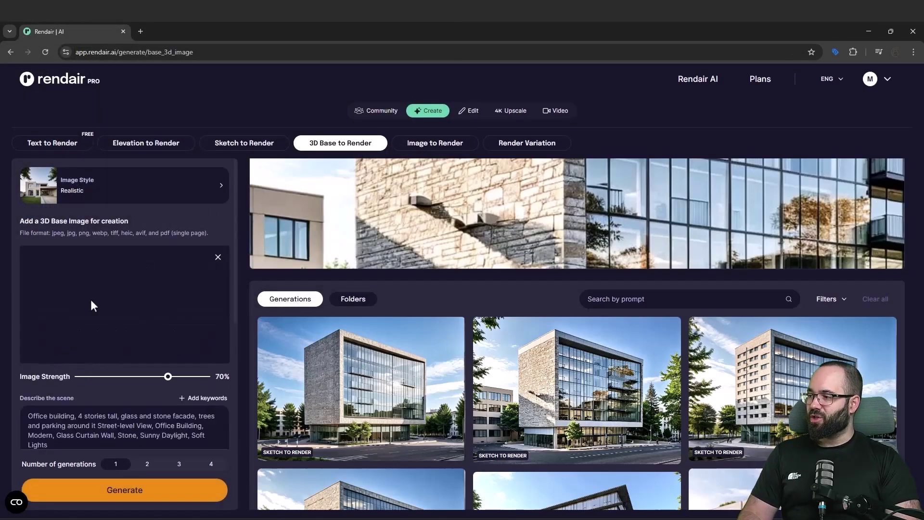
Replace the style reference with the stone-clad render from previous creations.
scroll(91, 299, down, 3)
scroll(79, 332, down, 2)
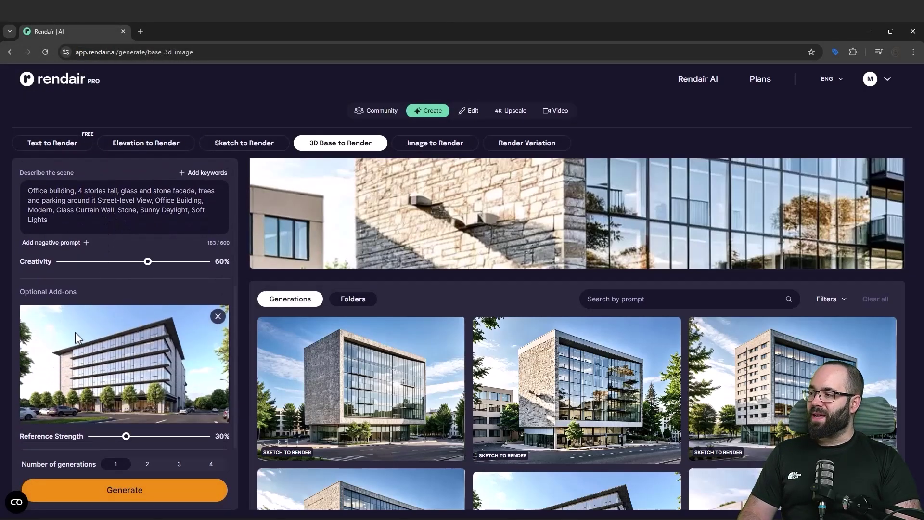
click(217, 317)
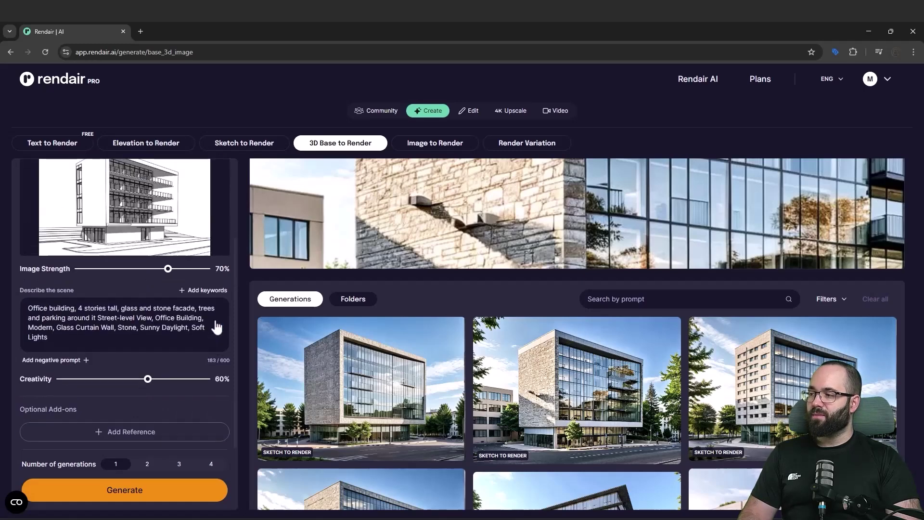
click(116, 441)
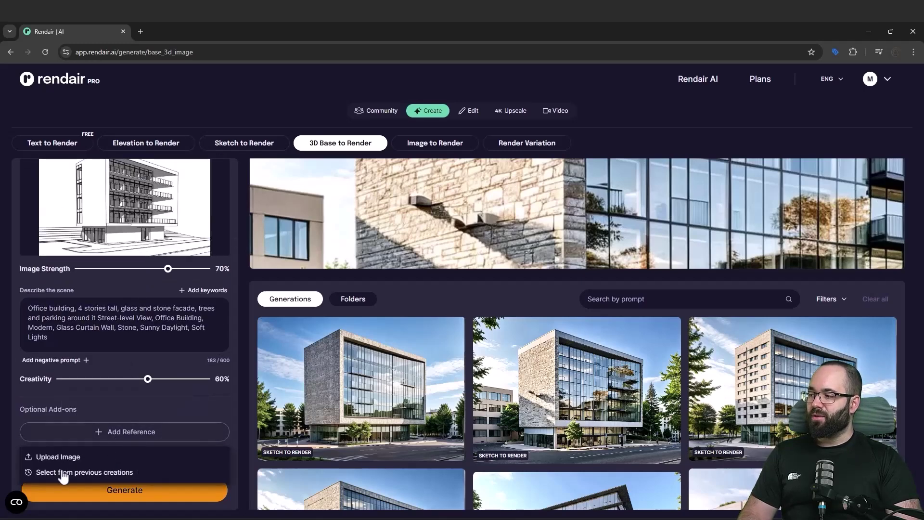
click(112, 471)
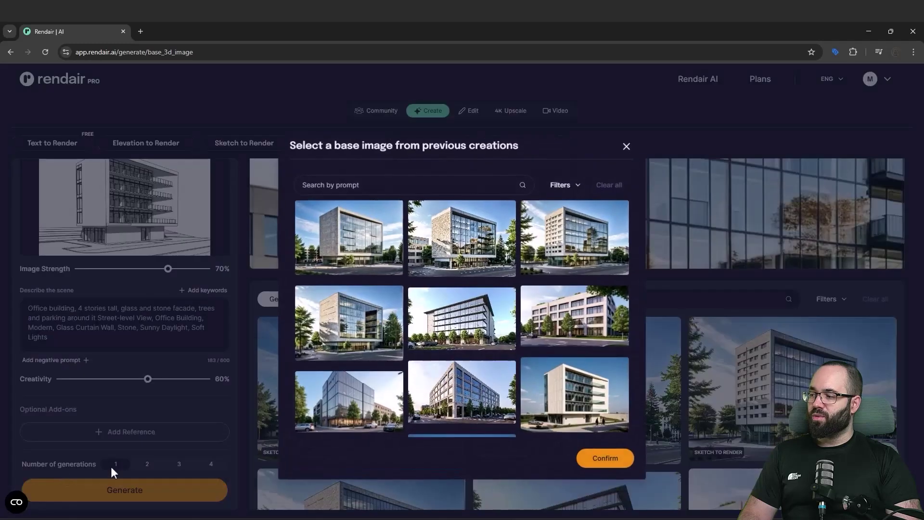
click(340, 325)
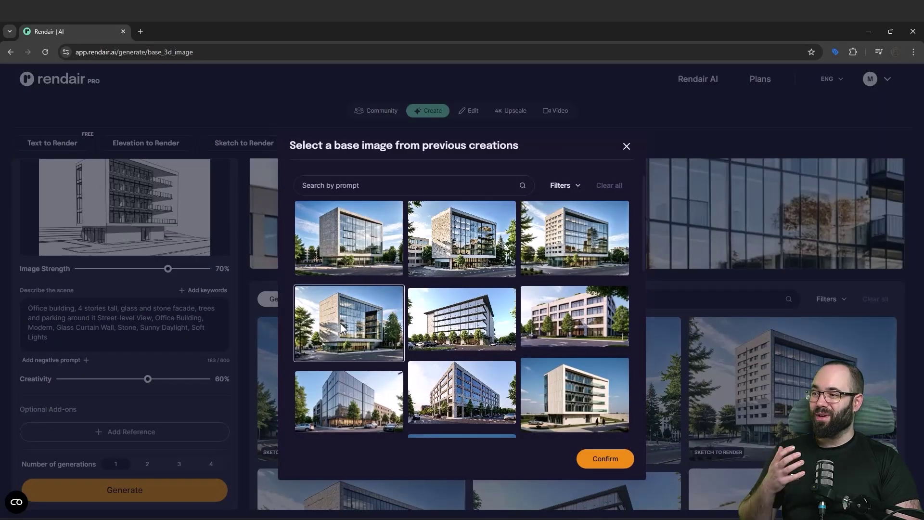
click(605, 458)
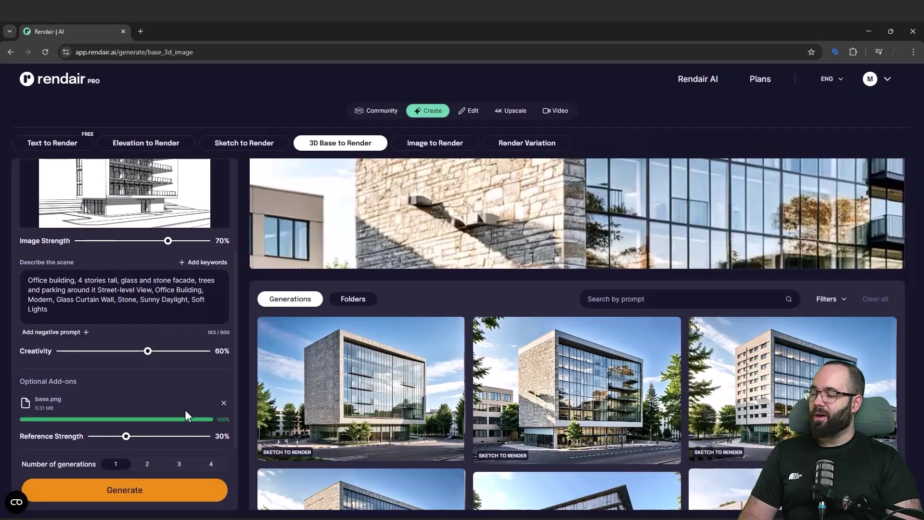
Set four generations and generate renders from the hidden-line 3D base.
click(203, 466)
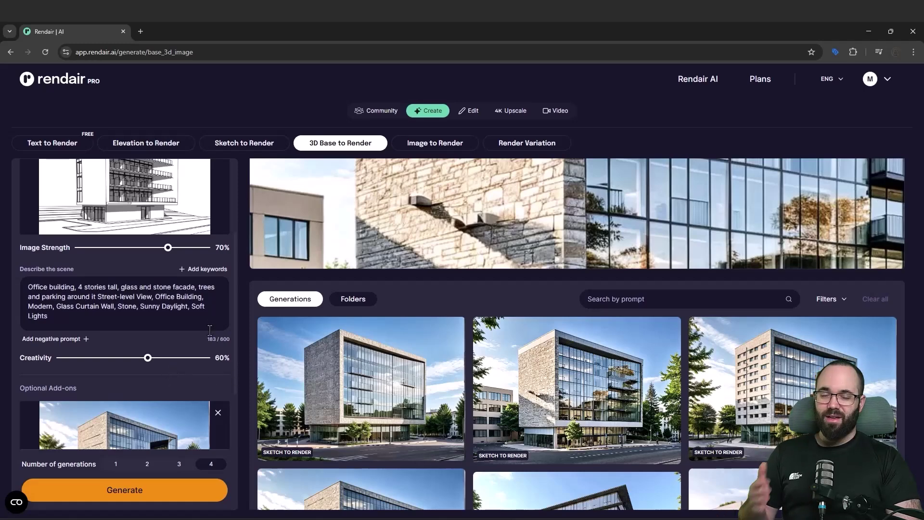
scroll(207, 330, down, 3)
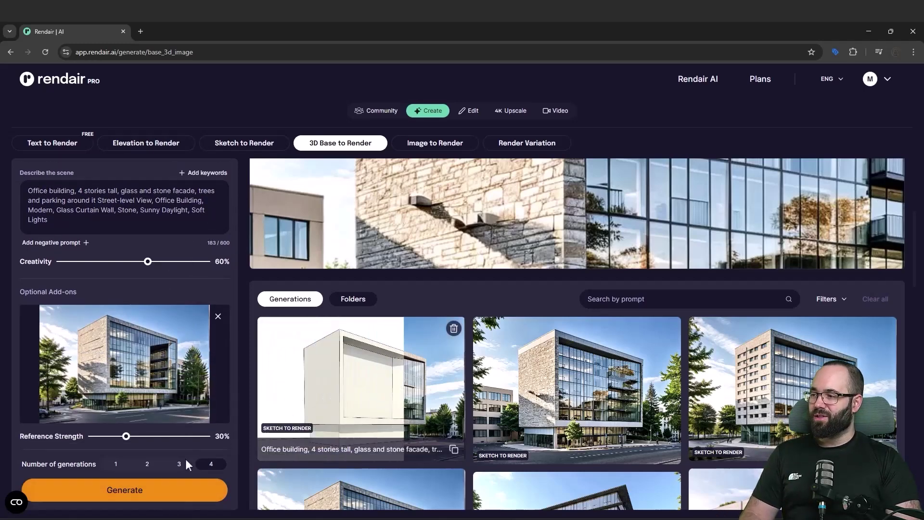
click(141, 491)
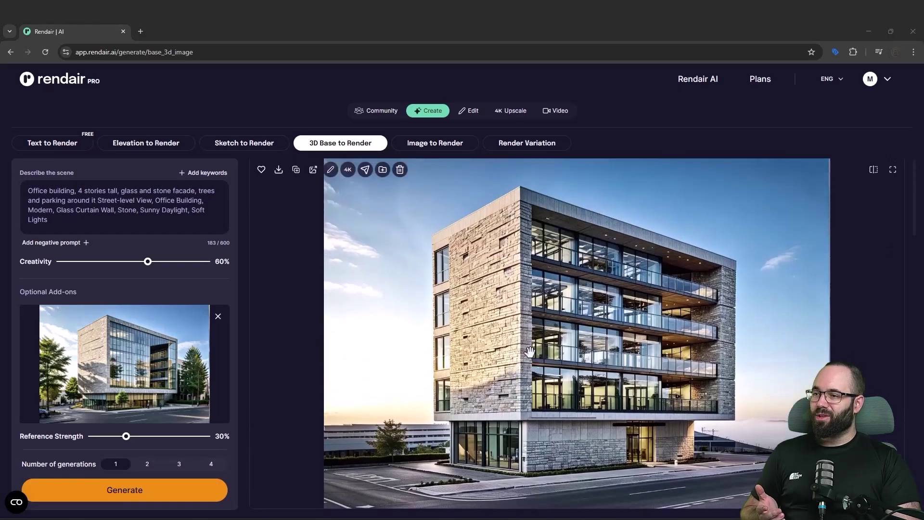
scroll(532, 351, down, 10)
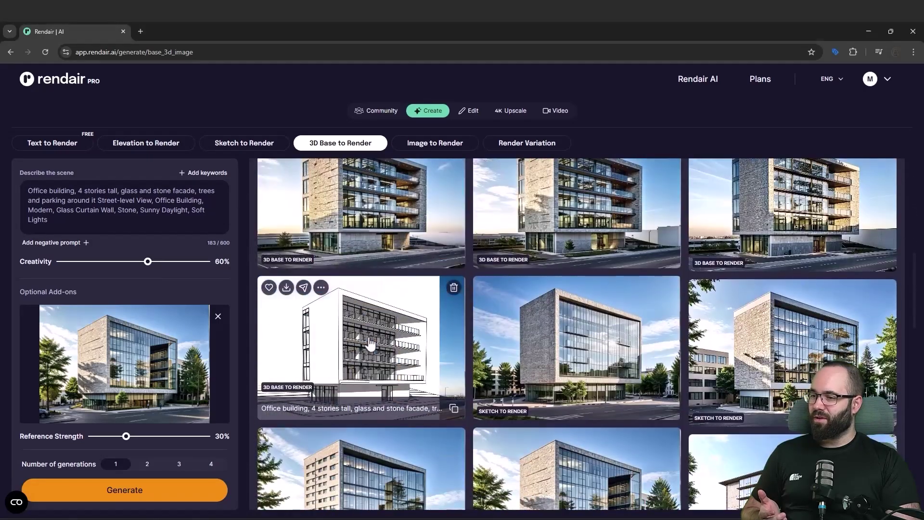
Open a building render full-size and flip through the results, ending on the darker grey-brick render.
click(370, 344)
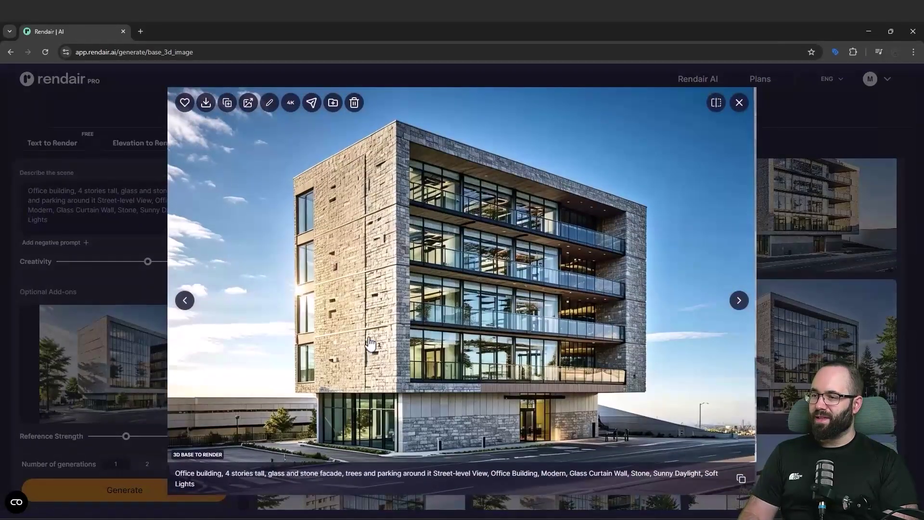
key(Right)
key(Left)
key(Right)
key(Left)
key(Right)
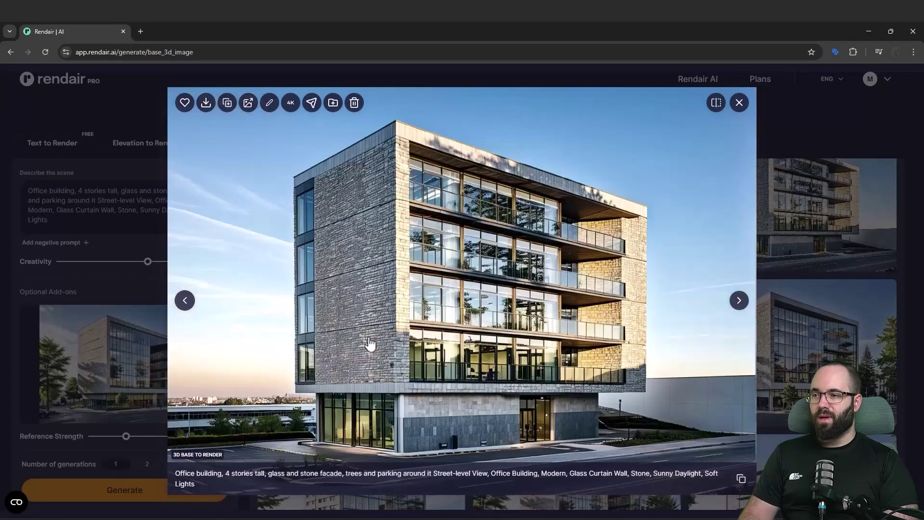
key(Left)
key(Left)
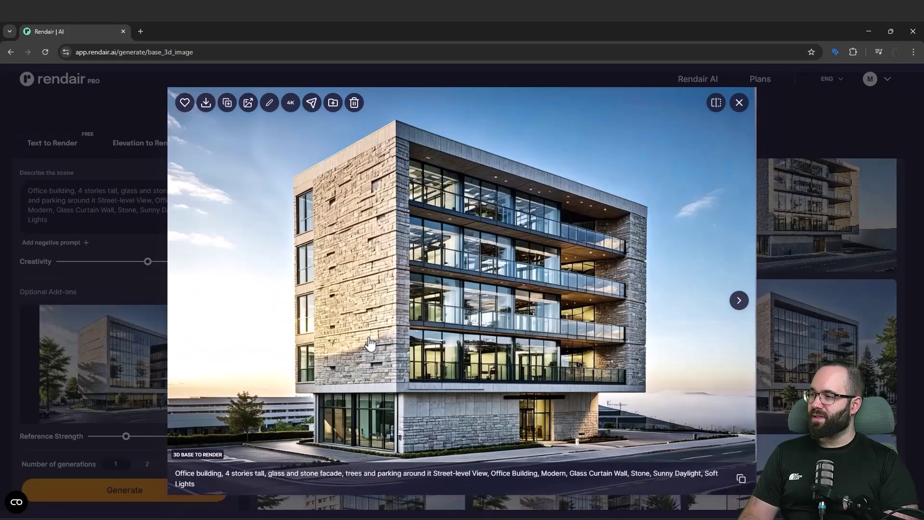
key(Right)
key(Right)
key(Right)
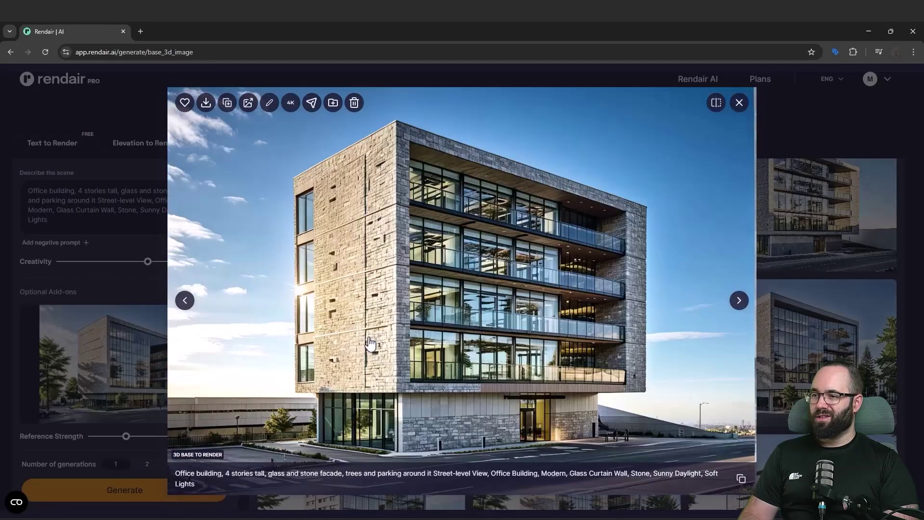
key(Right)
key(Left)
key(Left)
key(Left)
key(Left)
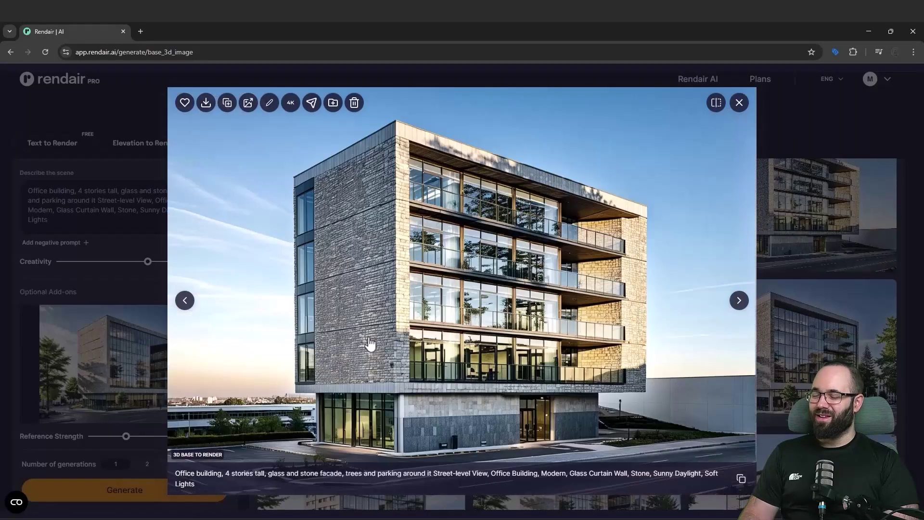
key(Right)
key(Right)
key(Right)
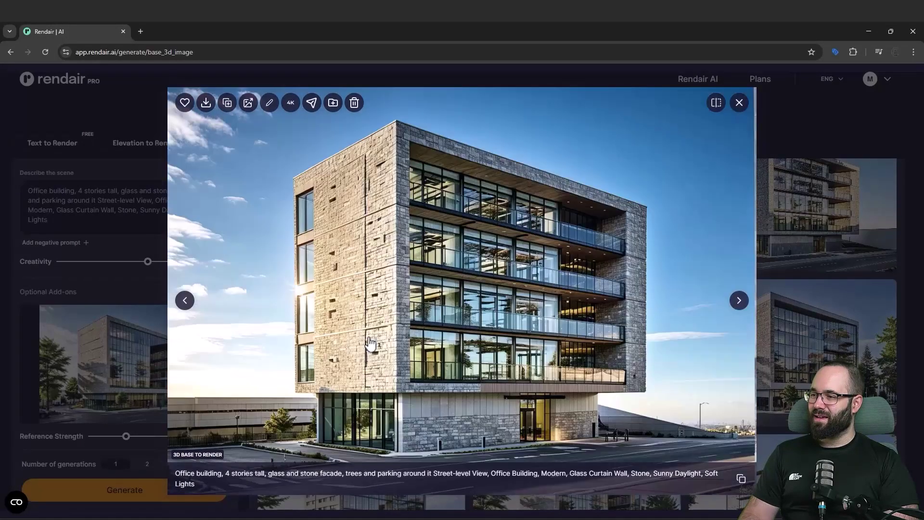
key(Right)
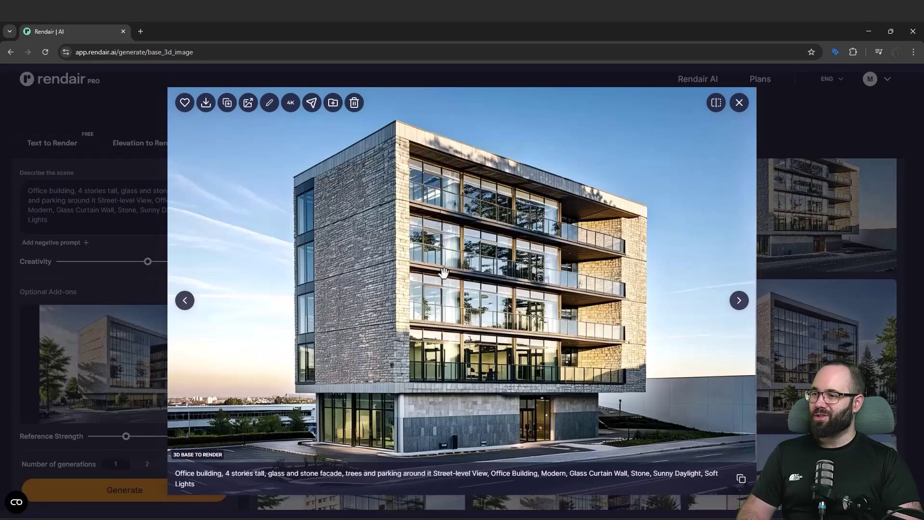
Compare the render with its line drawing using the before/after divider, then close the viewer.
click(716, 103)
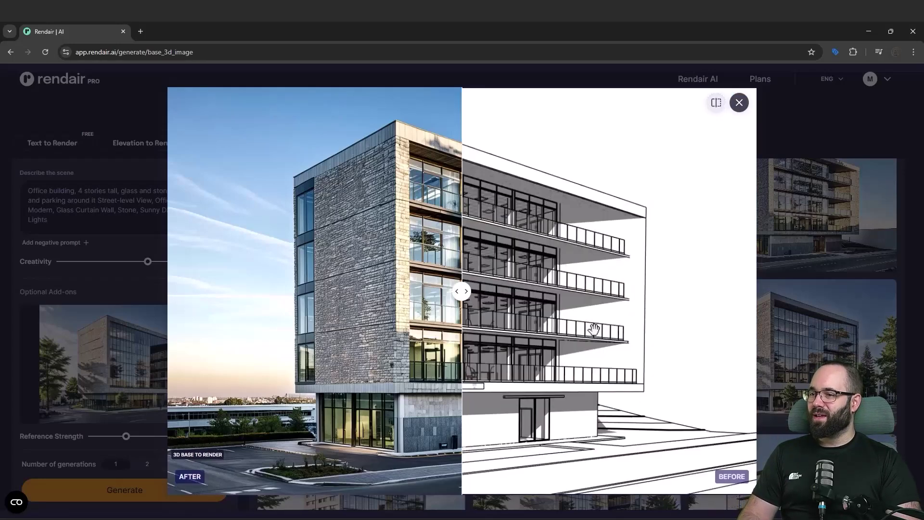
mouse_move(462, 294)
mouse_down()
mouse_move(672, 307)
mouse_move(245, 302)
mouse_move(663, 305)
mouse_move(691, 294)
mouse_up()
click(716, 103)
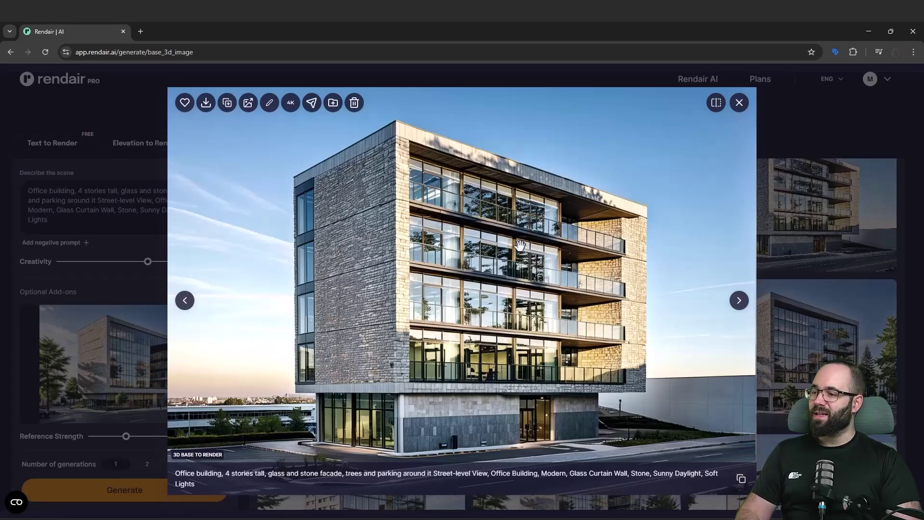
click(737, 109)
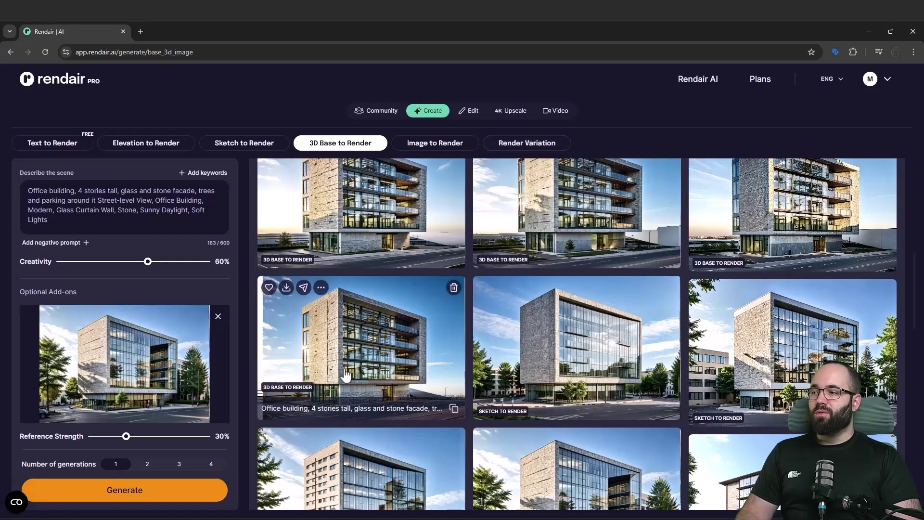
Switch to the Render Variation generator.
scroll(223, 417, up, 2)
scroll(803, 250, up, 1)
scroll(802, 251, up, 3)
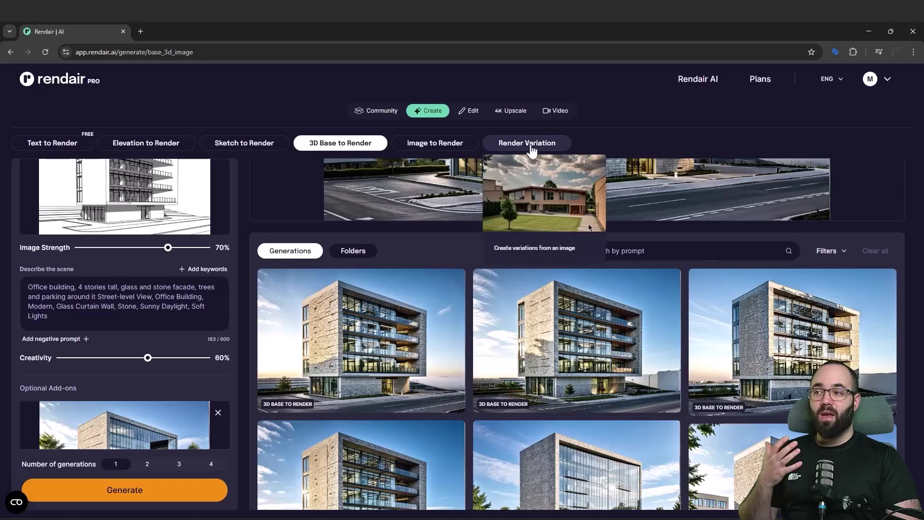
click(504, 146)
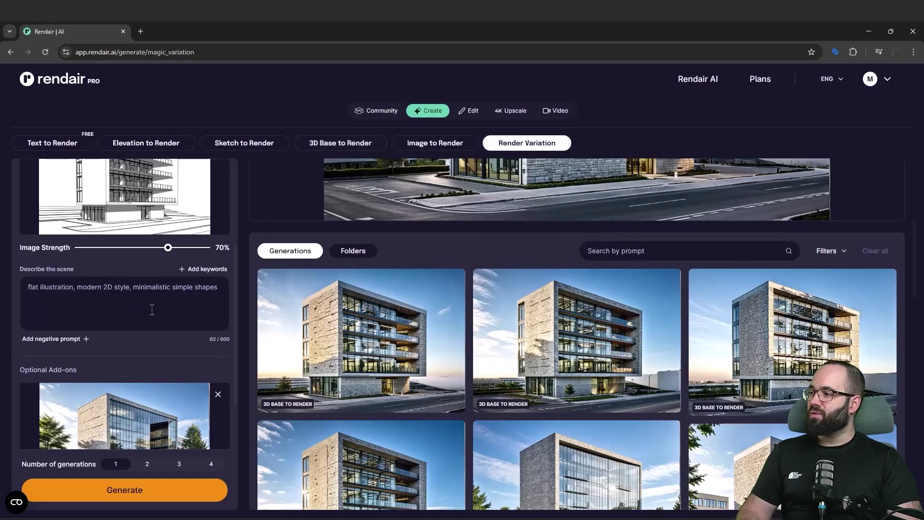
Replace the base sketch with an earlier building render and set Image Strength to 65%.
scroll(143, 304, down, 1)
click(218, 231)
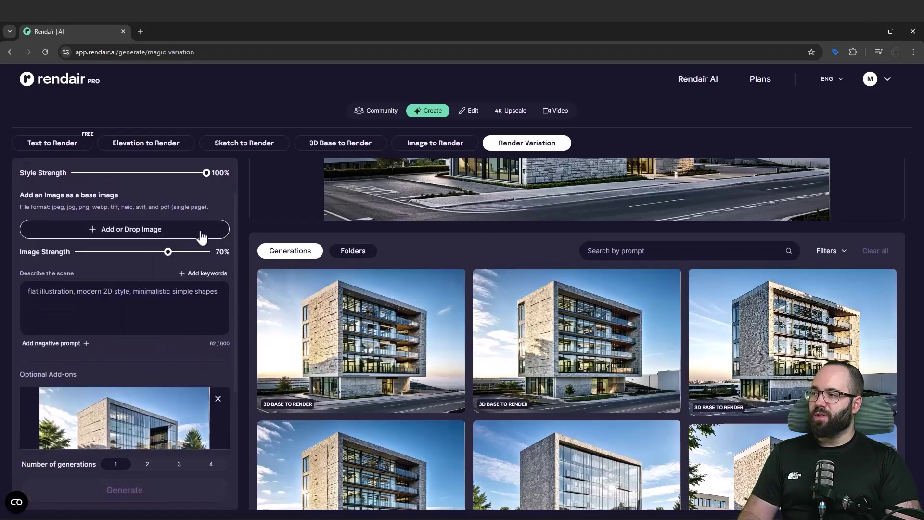
click(135, 233)
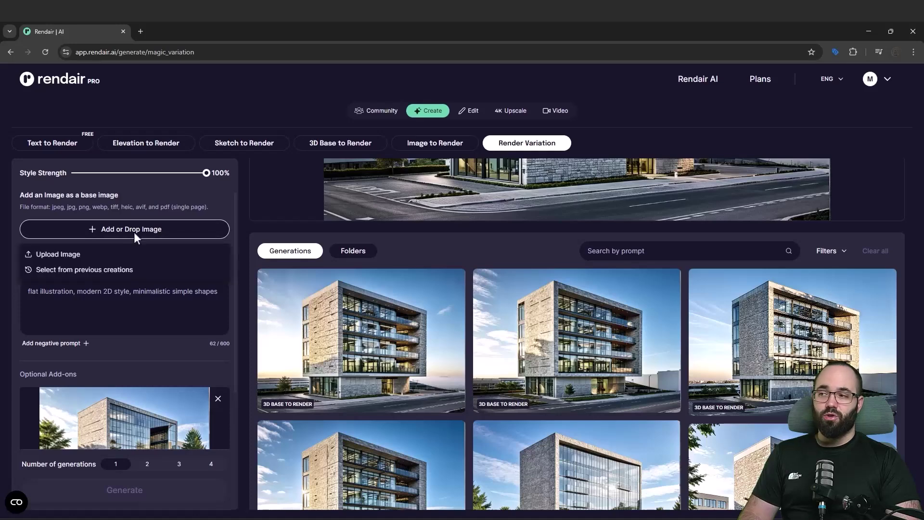
click(57, 270)
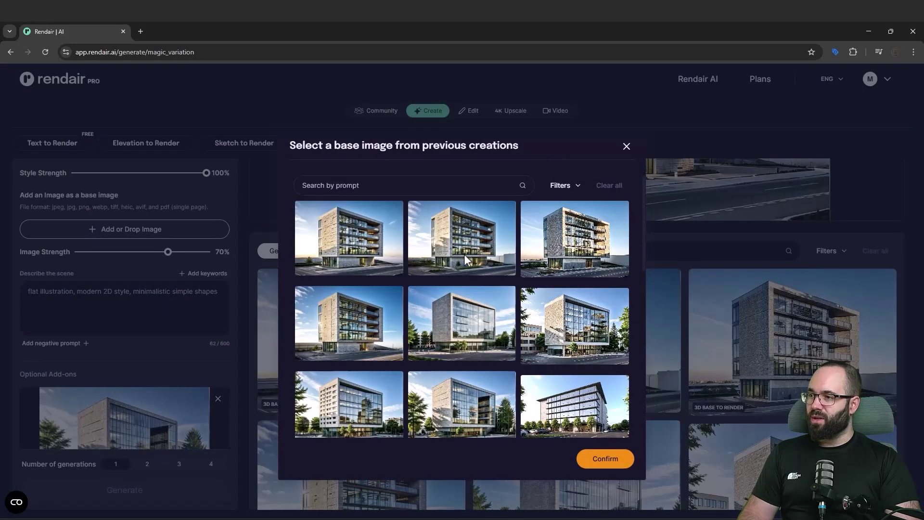
click(562, 247)
click(605, 459)
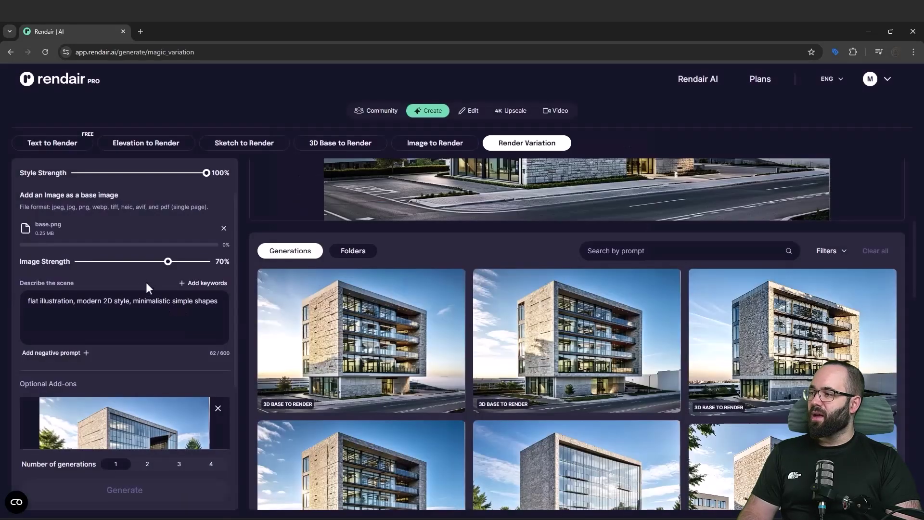
drag(169, 310, 162, 312)
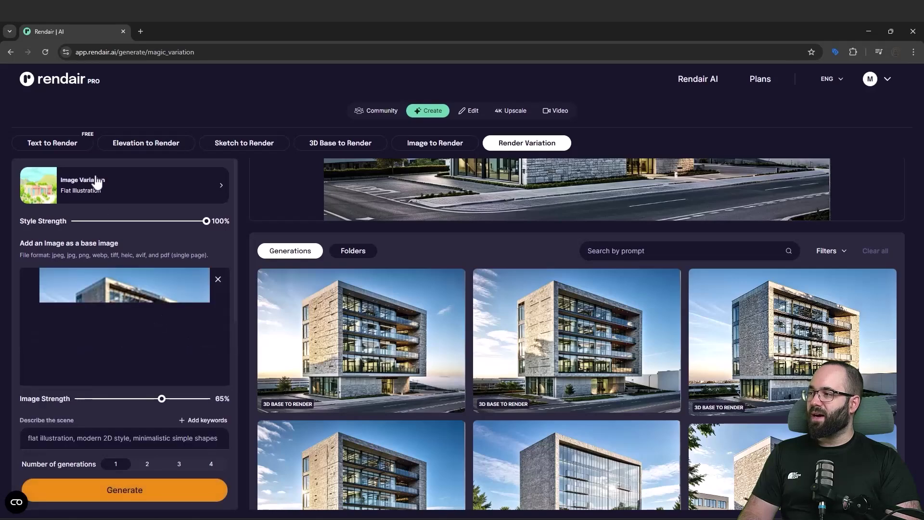
Choose the Winter image variation style.
click(90, 194)
scroll(481, 244, down, 4)
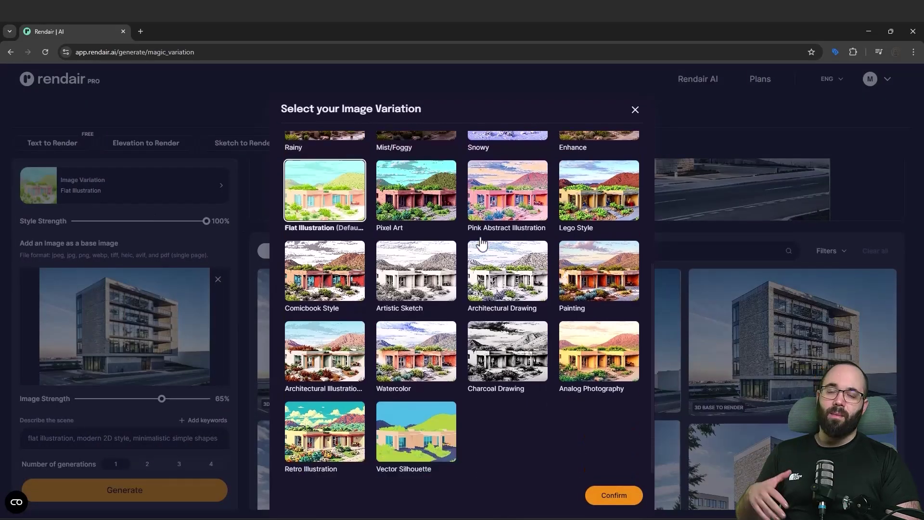
scroll(481, 244, up, 4)
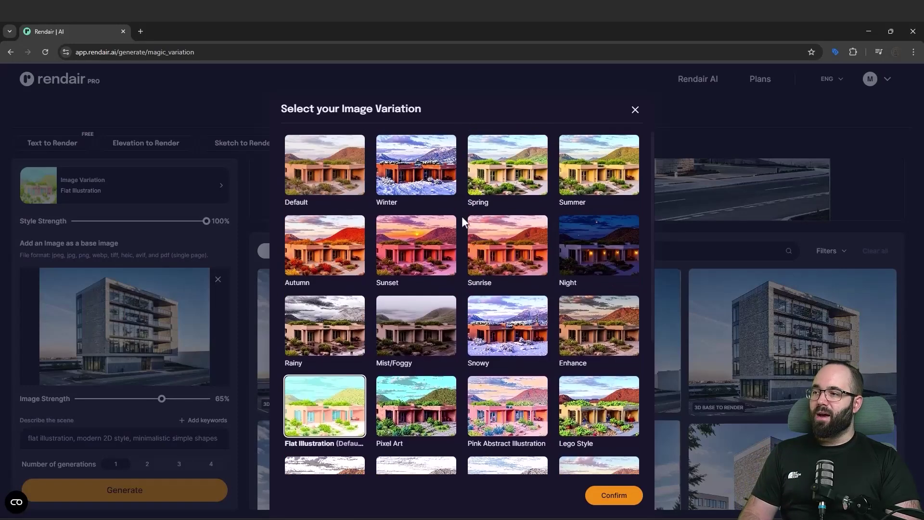
click(398, 188)
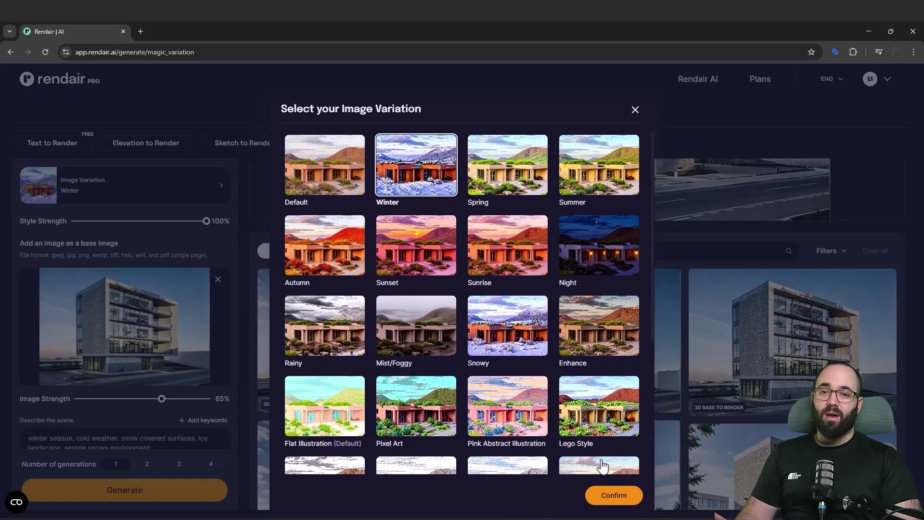
click(613, 495)
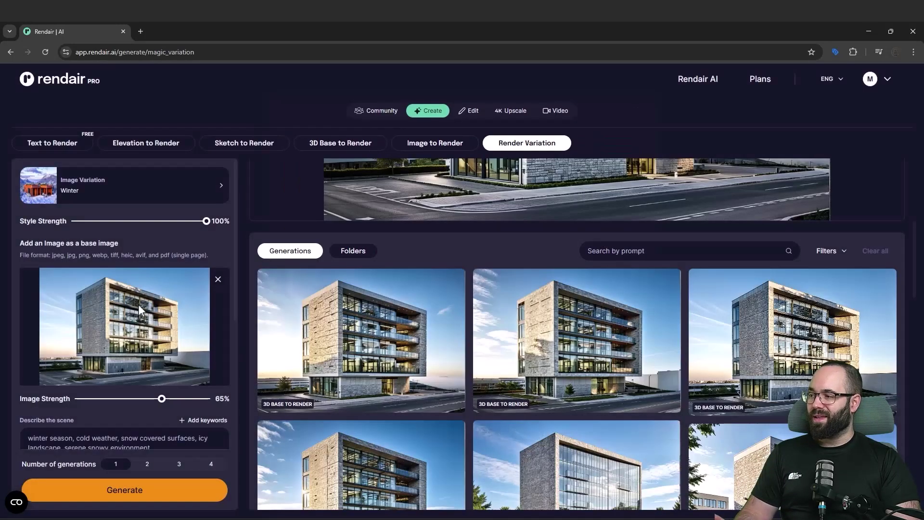
Remove the style reference image and request 3 generations.
scroll(140, 305, down, 2)
scroll(140, 309, down, 1)
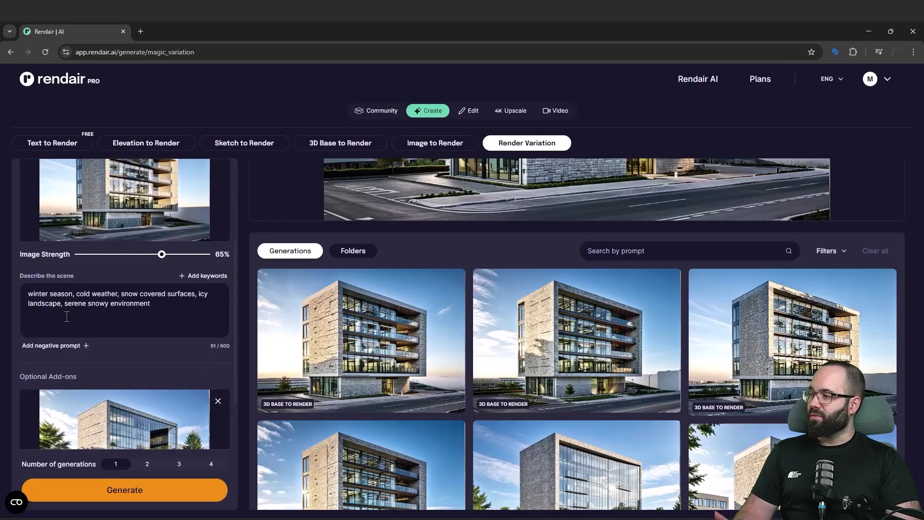
scroll(159, 320, down, 2)
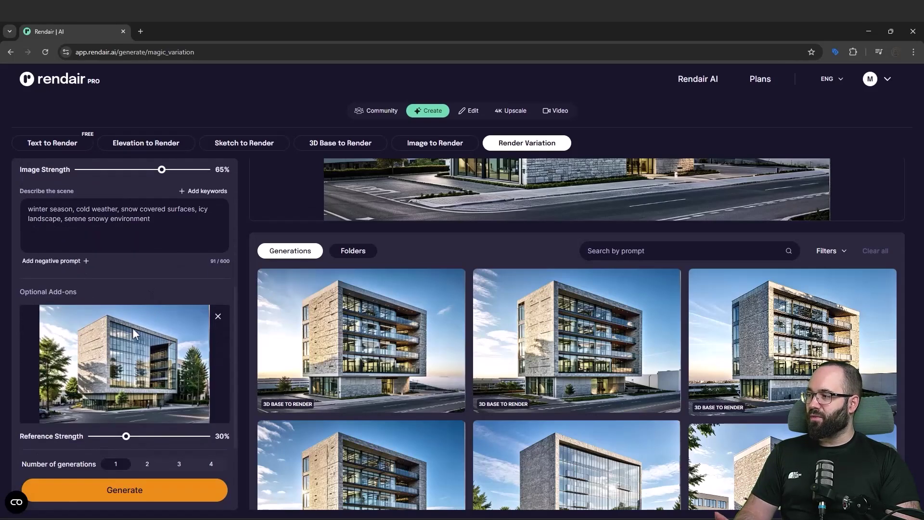
click(217, 320)
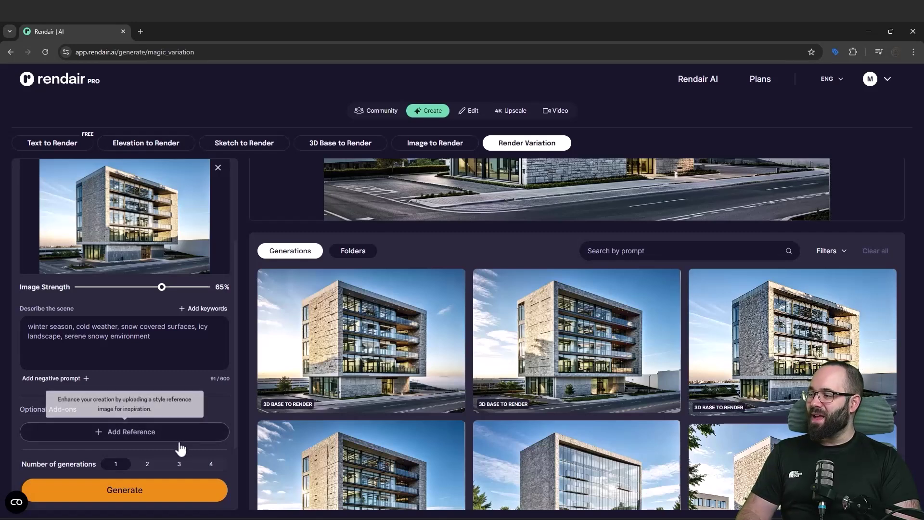
click(179, 464)
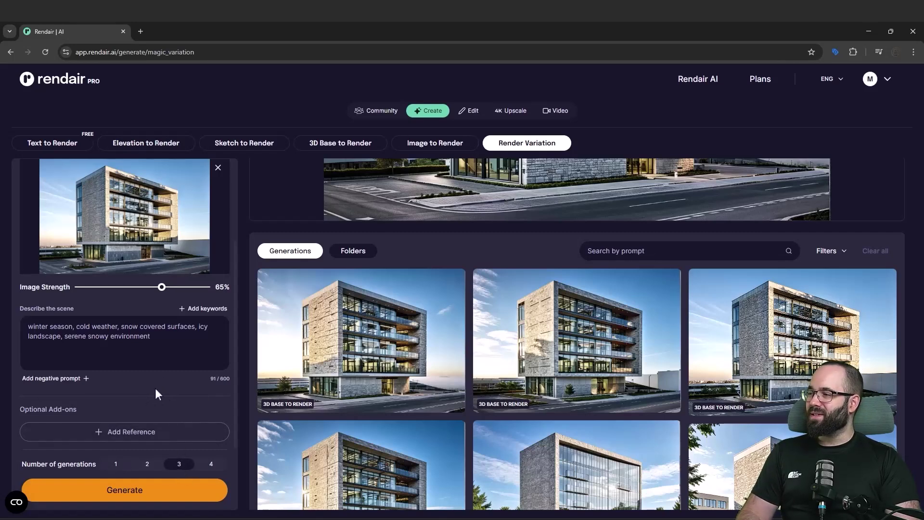
scroll(158, 388, up, 2)
scroll(166, 423, down, 2)
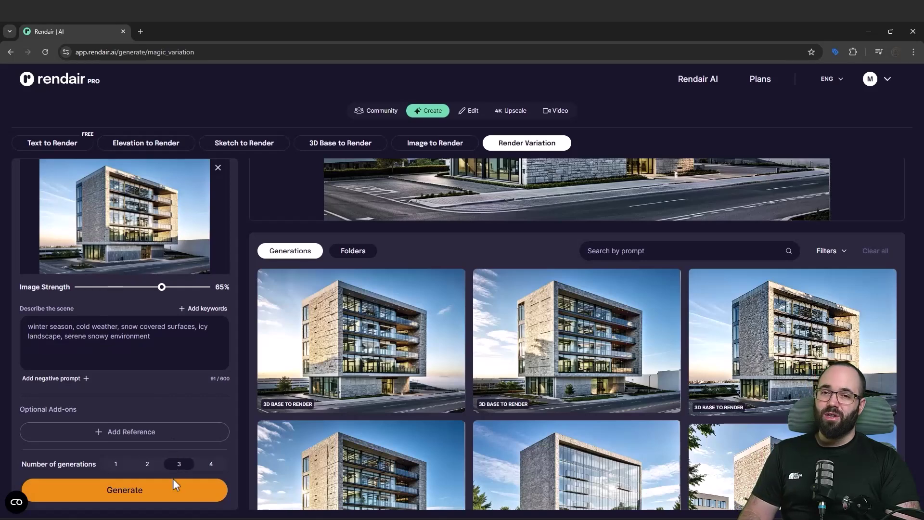
Generate the winter variations and open the third one enlarged.
click(139, 500)
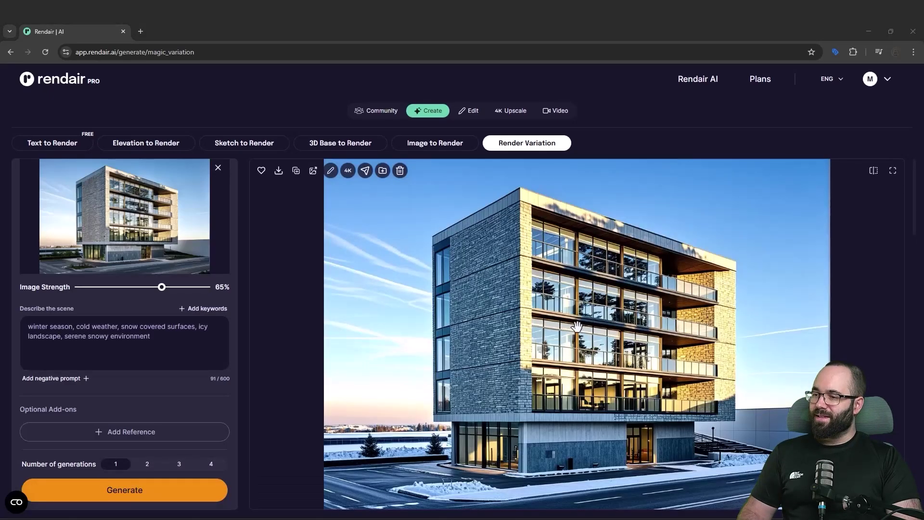
scroll(577, 327, down, 2)
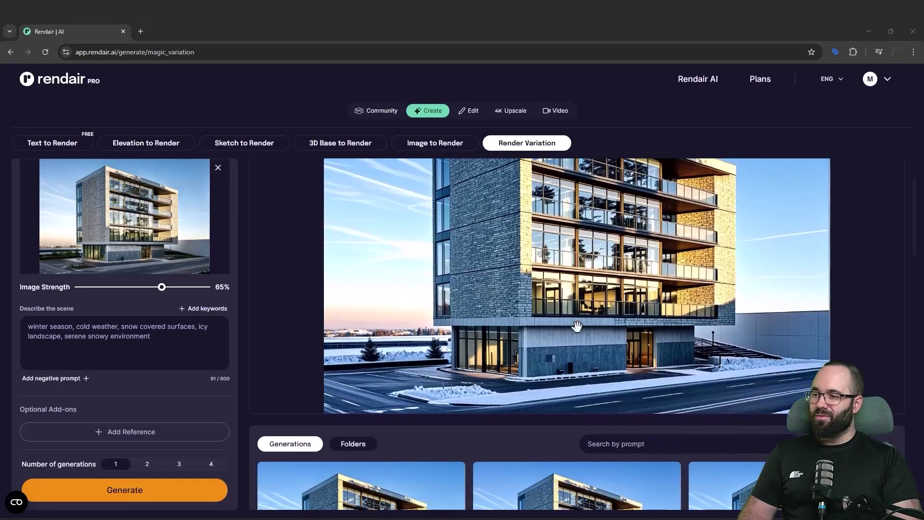
scroll(479, 325, down, 5)
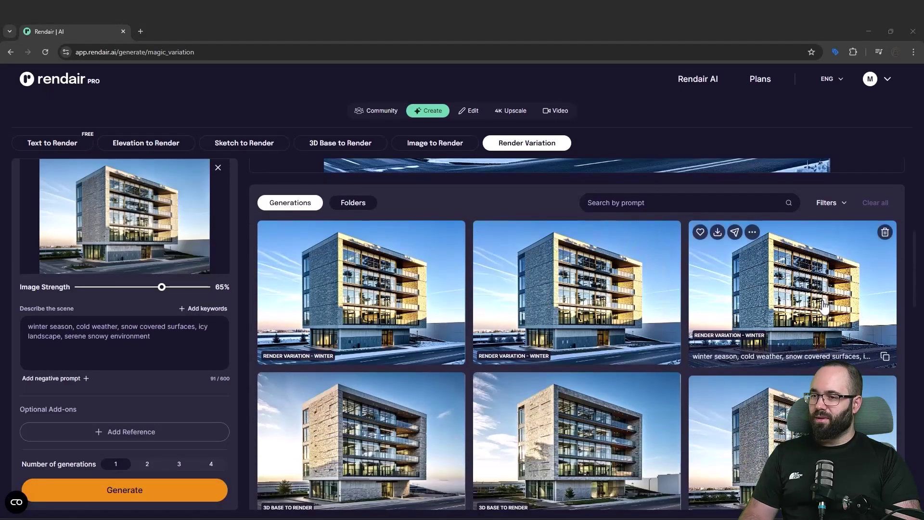
click(802, 298)
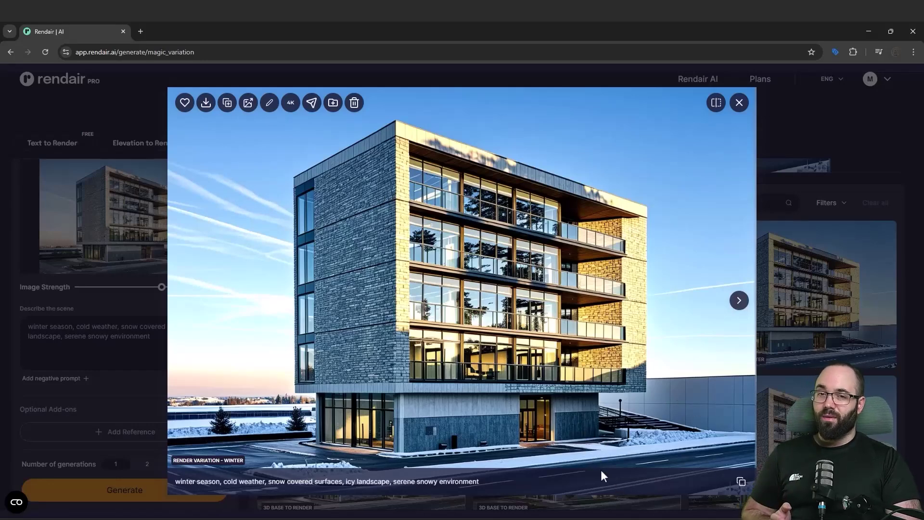
Load the winter render as the base image in Select and Modify.
click(272, 107)
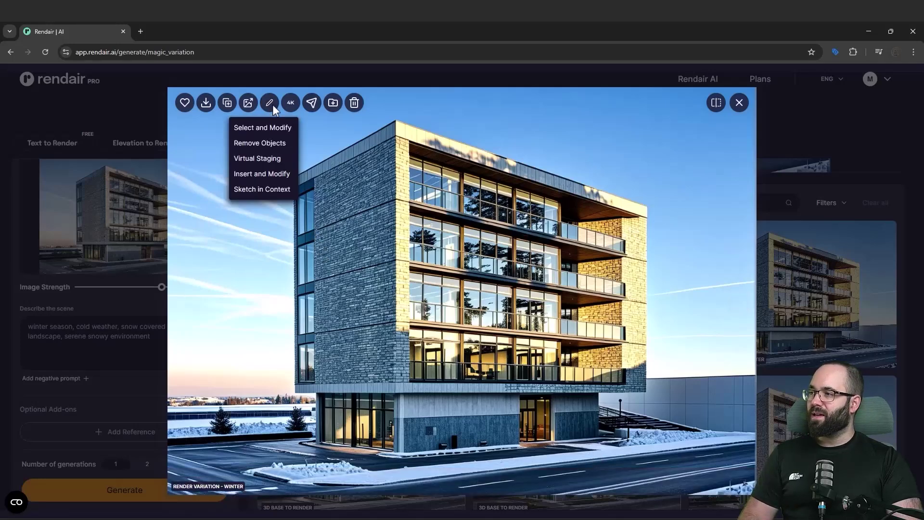
click(255, 129)
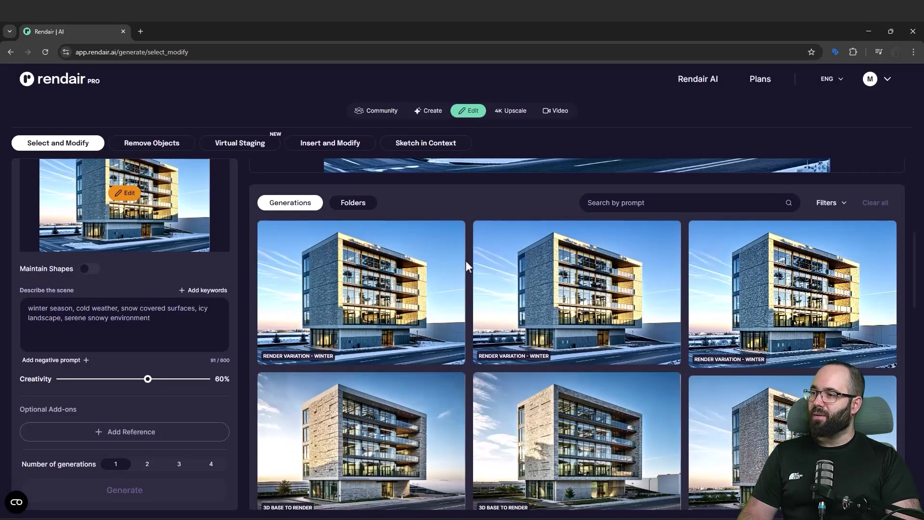
click(332, 250)
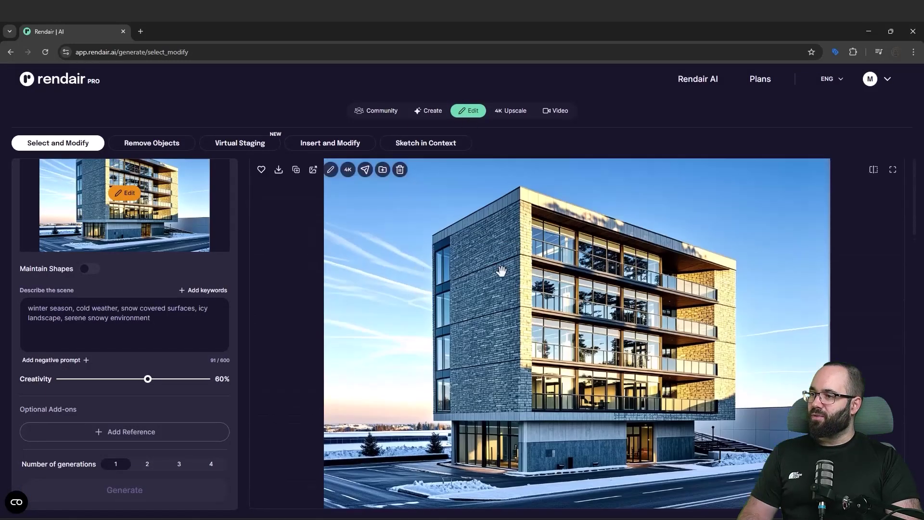
click(331, 170)
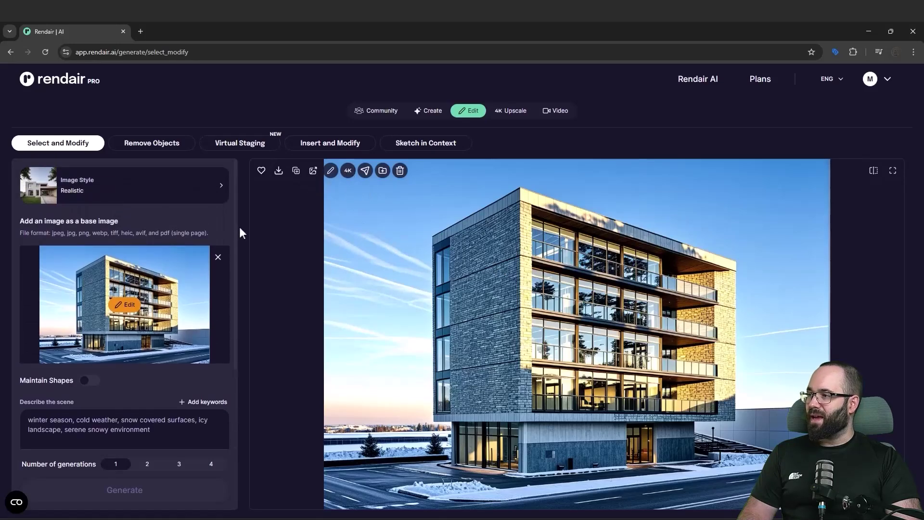
Brush a mask over the road at the lower right of the image.
click(124, 304)
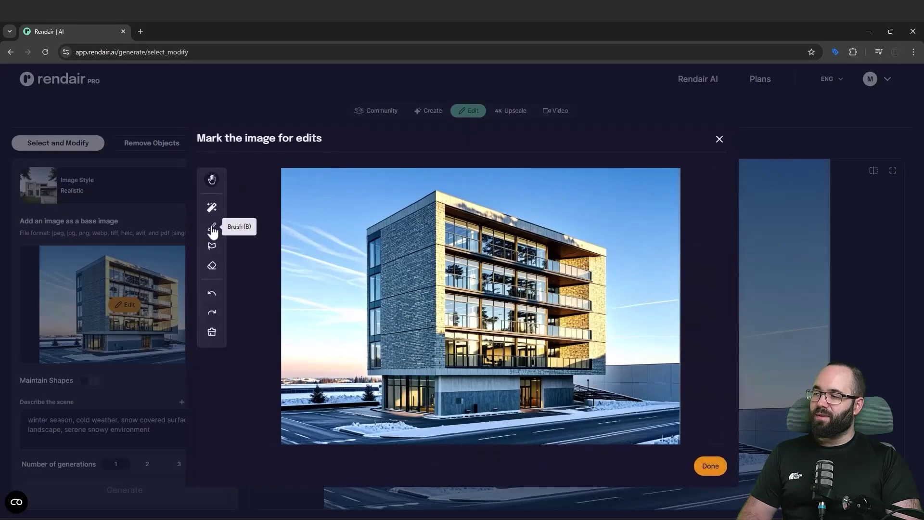
click(212, 229)
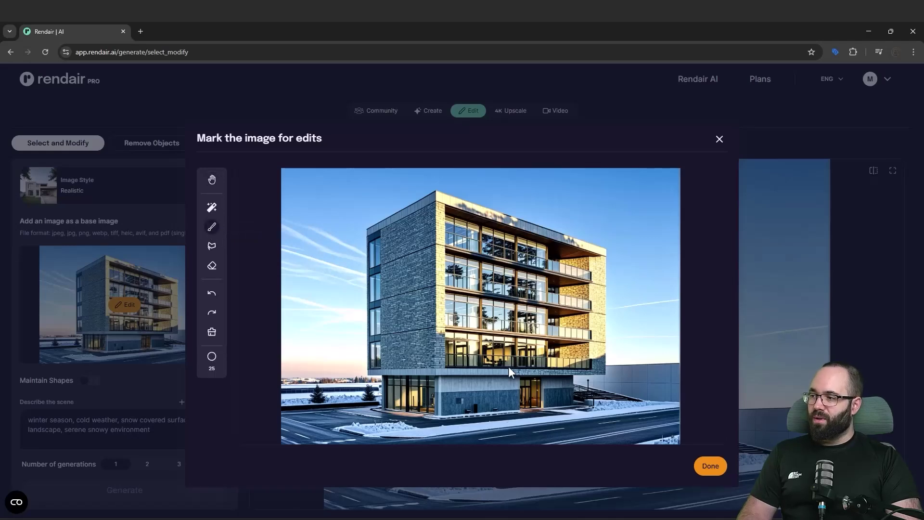
drag(644, 401, 577, 416)
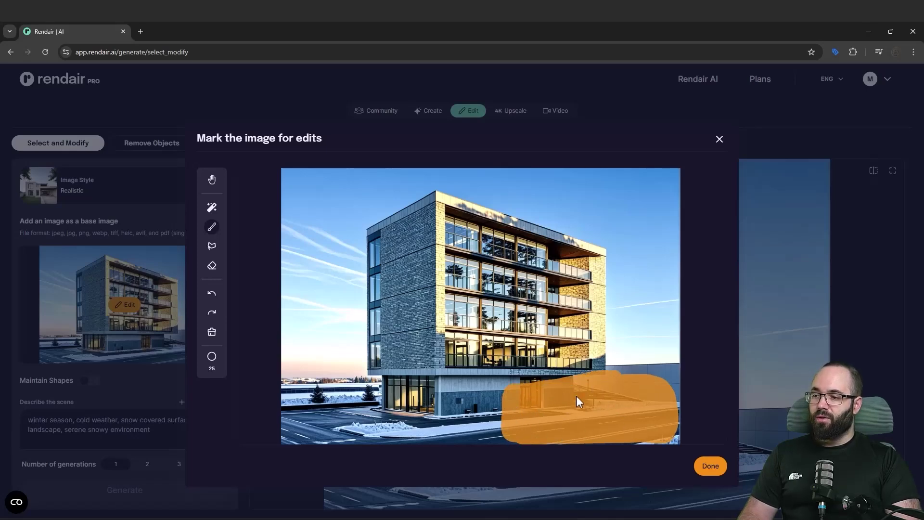
Confirm the mask and replace the scene description with 'red car here'.
click(708, 467)
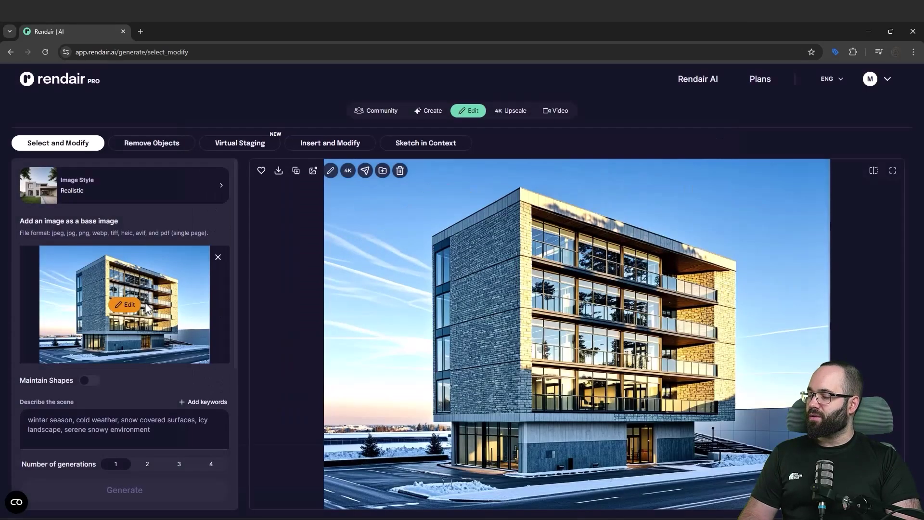
scroll(72, 322, down, 1)
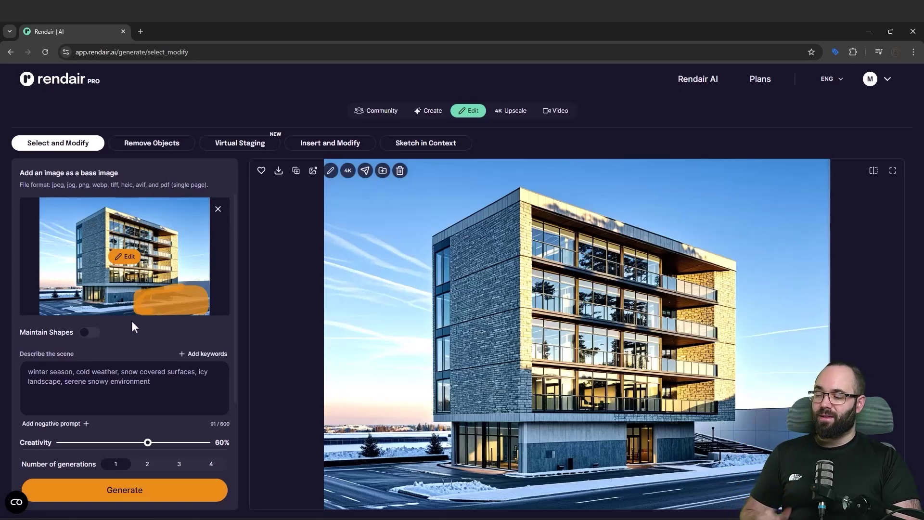
click(94, 383)
drag(161, 388, 11, 381)
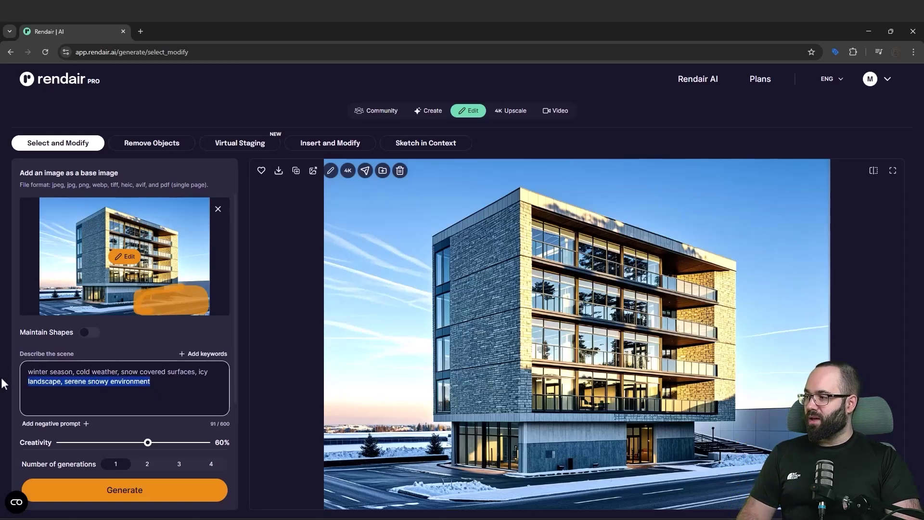
click(11, 381)
key(ctrl+a)
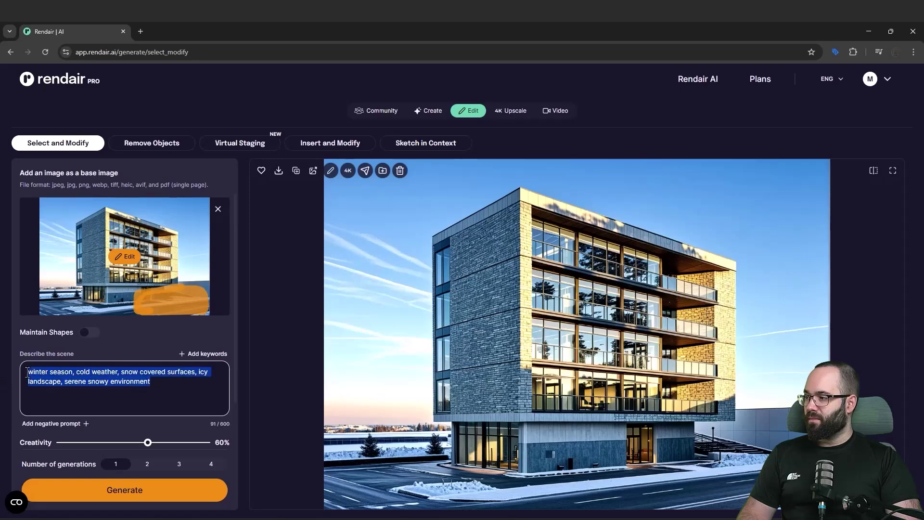
text(a)
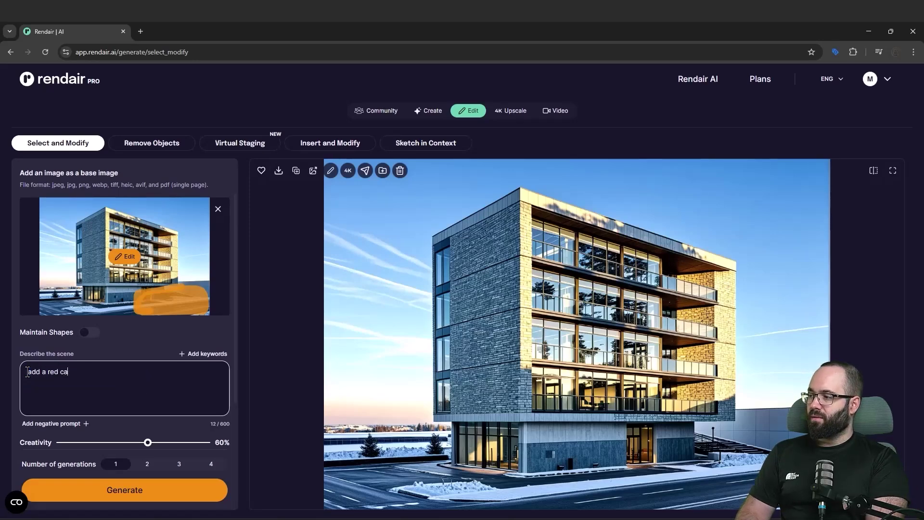
text(dd a re)
key(BackSpace)
key(BackSpace)
key(BackSpace)
key(BackSpace)
key(BackSpace)
key(BackSpace)
key(BackSpace)
key(BackSpace)
text(red)
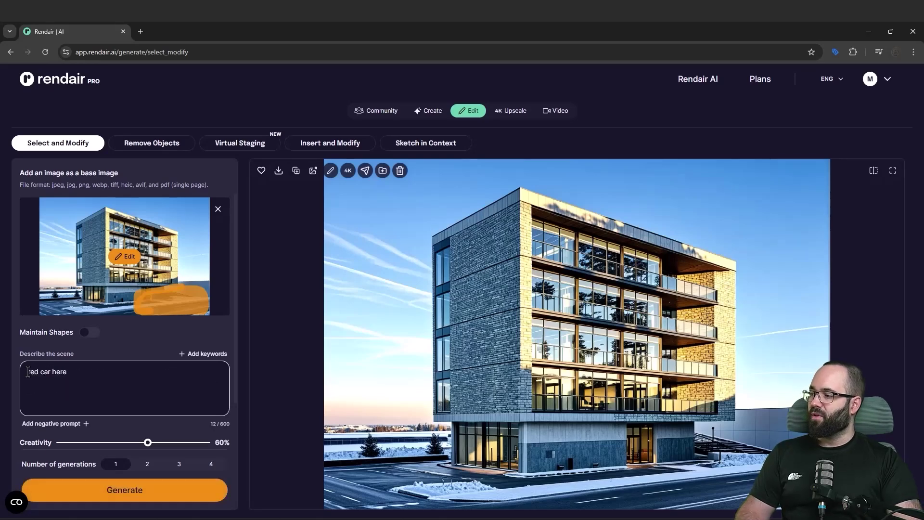
Raise Creativity to 83%.
scroll(144, 414, down, 1)
drag(147, 395, 181, 396)
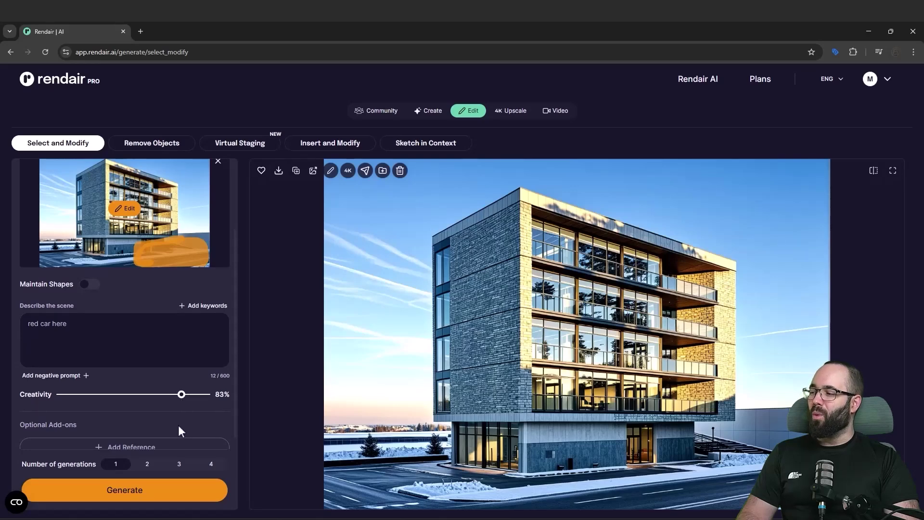
scroll(163, 420, down, 1)
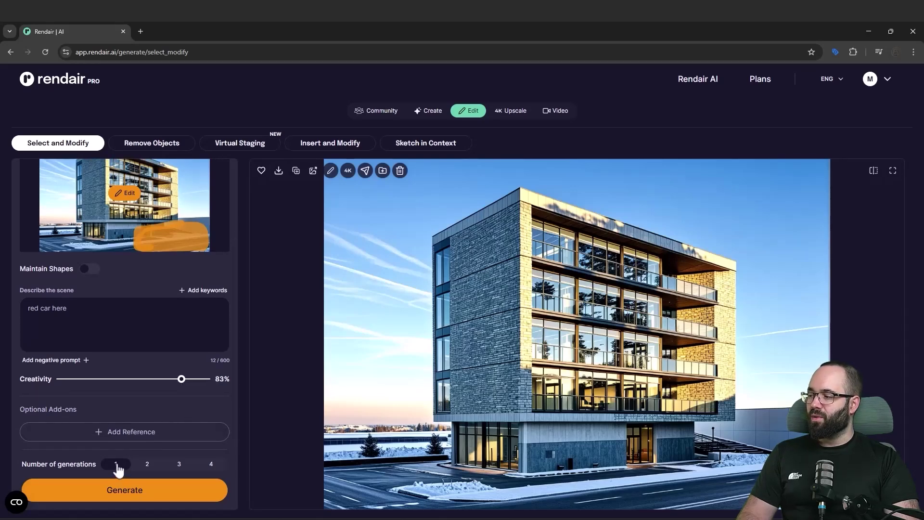
scroll(195, 429, up, 3)
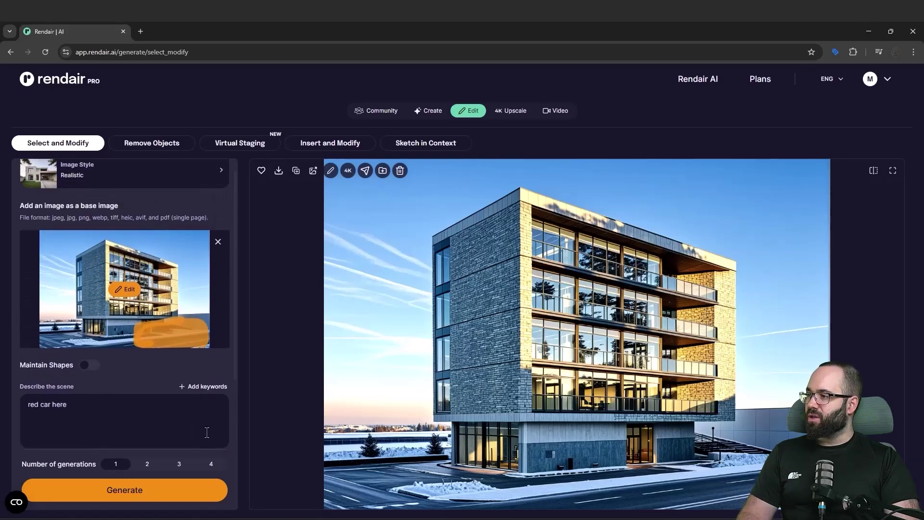
scroll(172, 356, down, 3)
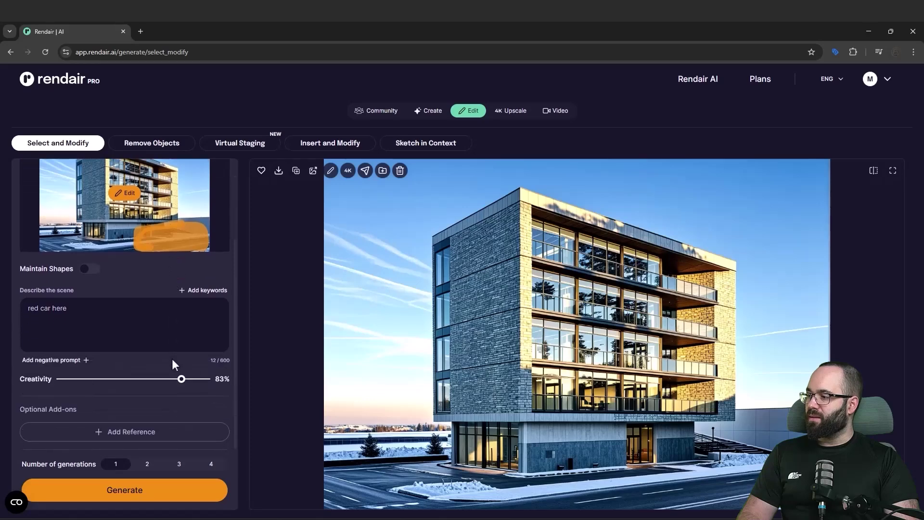
Generate the masked edit that adds a red car to the winter render.
click(179, 501)
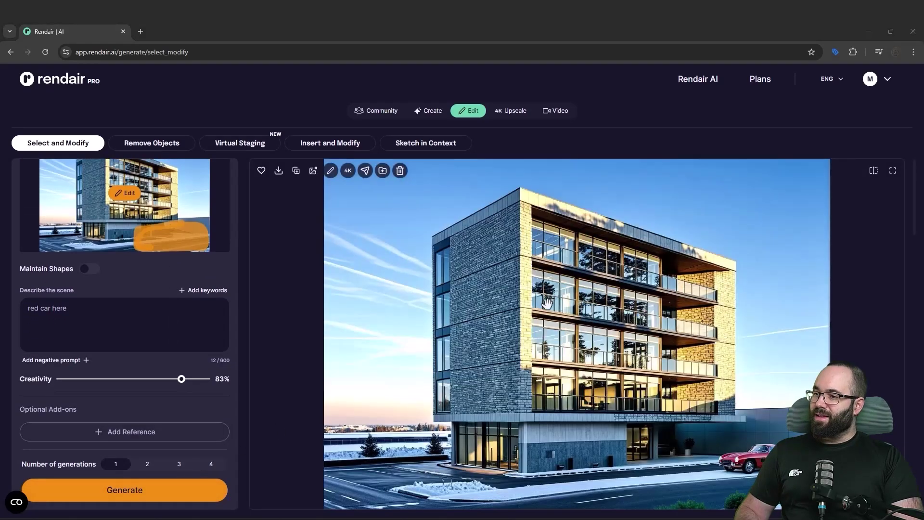
scroll(547, 302, down, 1)
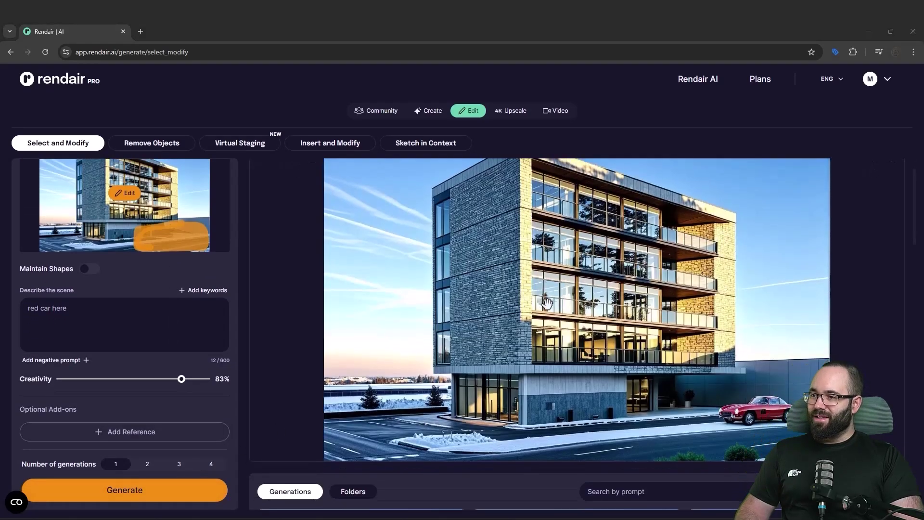
scroll(547, 302, up, 1)
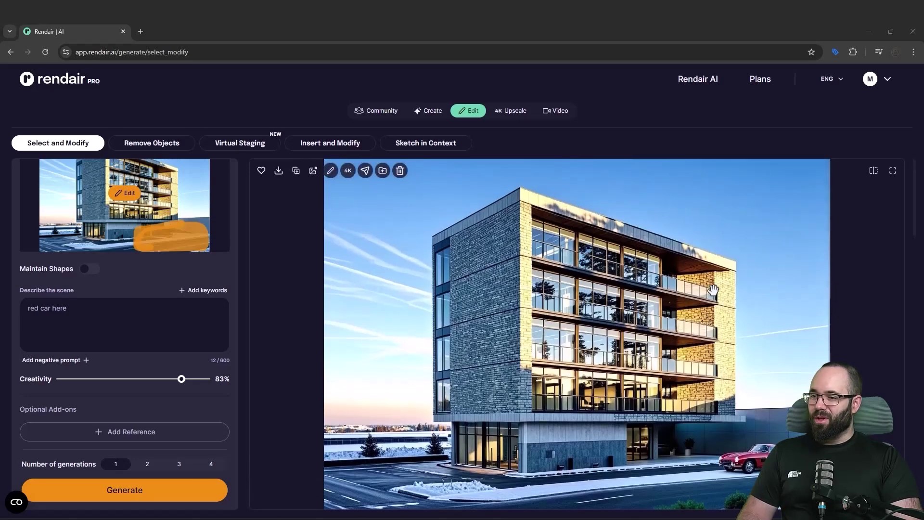
scroll(708, 290, down, 1)
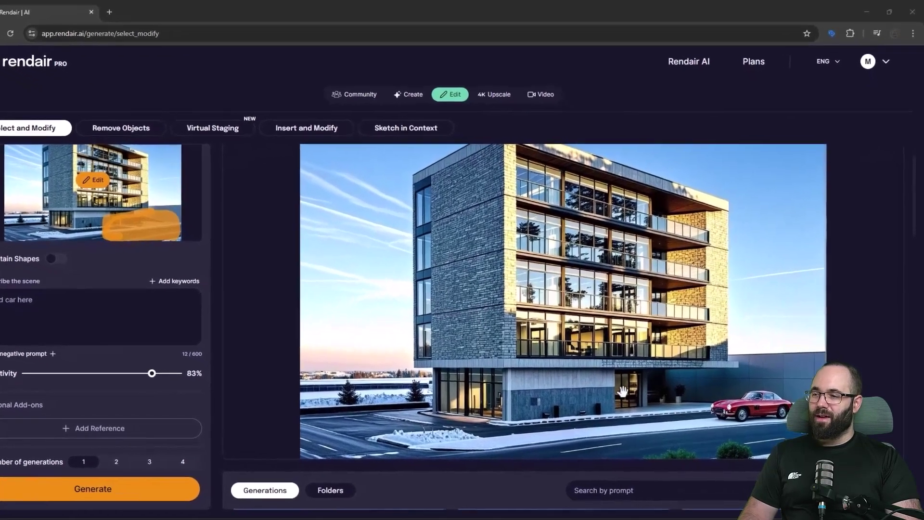
scroll(622, 391, up, 1)
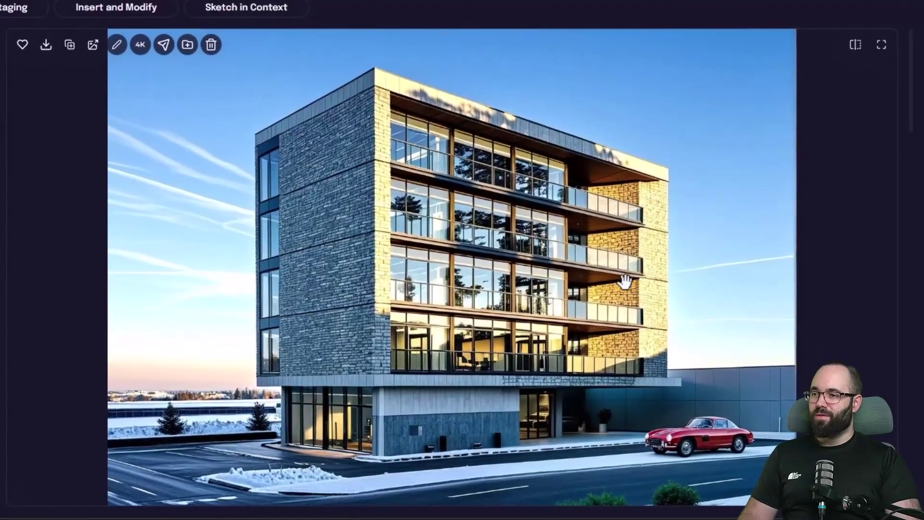
scroll(621, 284, down, 1)
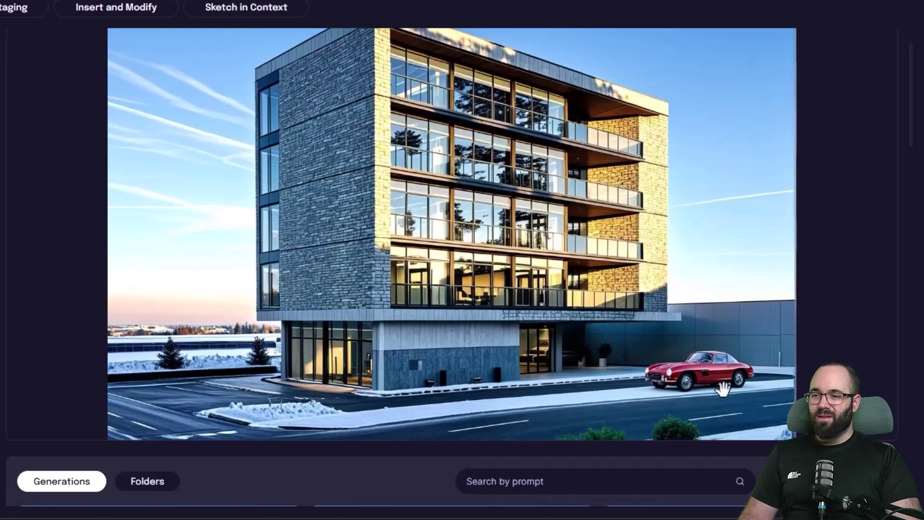
scroll(721, 388, up, 1)
scroll(747, 392, down, 1)
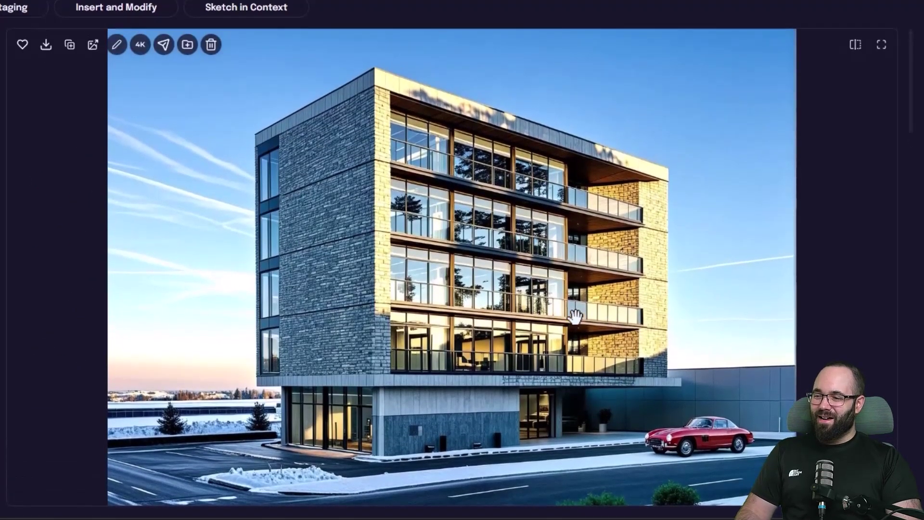
Compare the edited render with the original using the before/after divider.
click(855, 45)
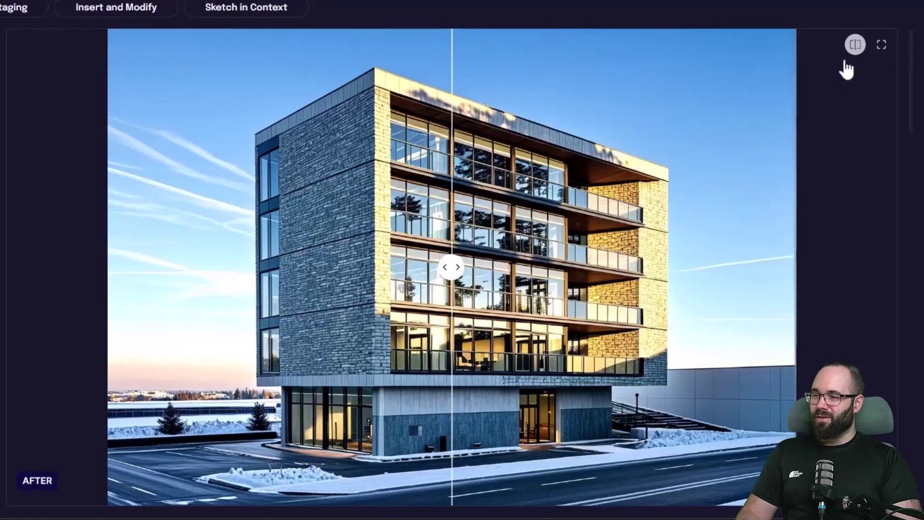
mouse_move(452, 266)
mouse_down()
mouse_move(404, 266)
mouse_move(457, 266)
mouse_up()
drag(527, 281, 801, 304)
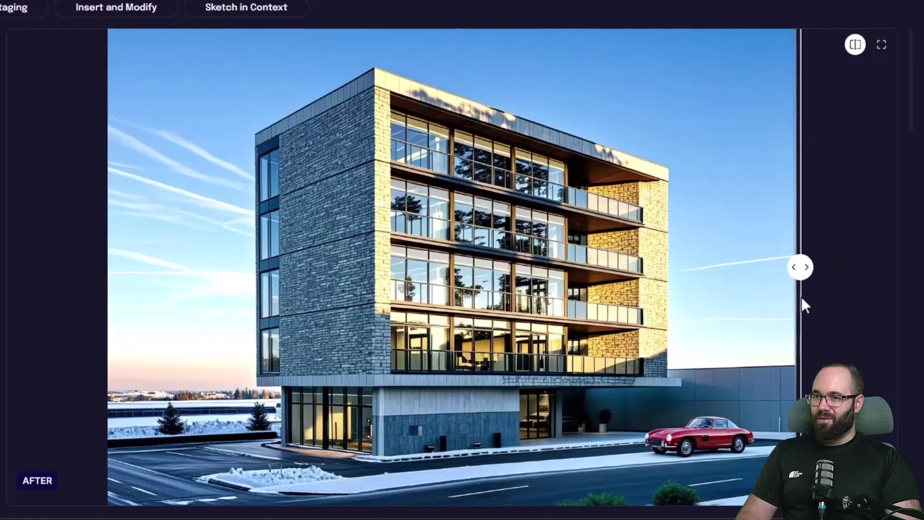
click(855, 44)
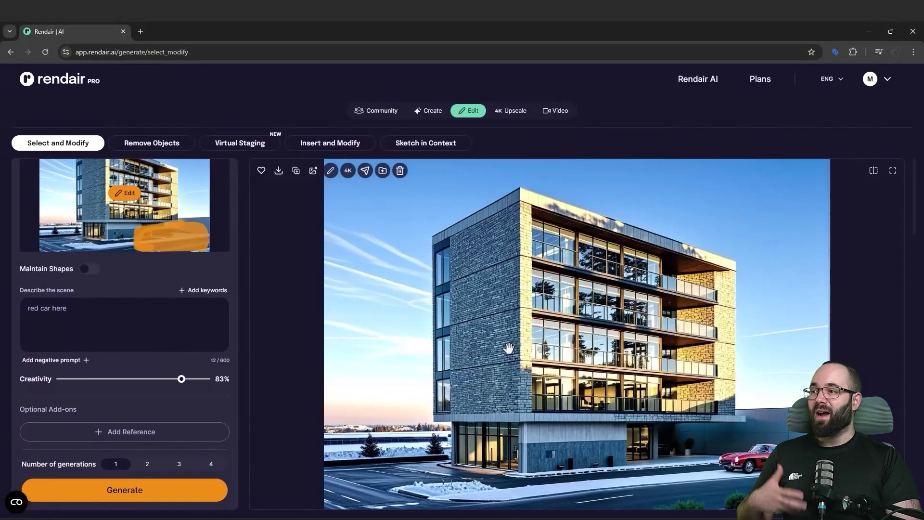
Generate a 4X Upscale and Enhance version with image strength 100% and texture 50%.
click(348, 170)
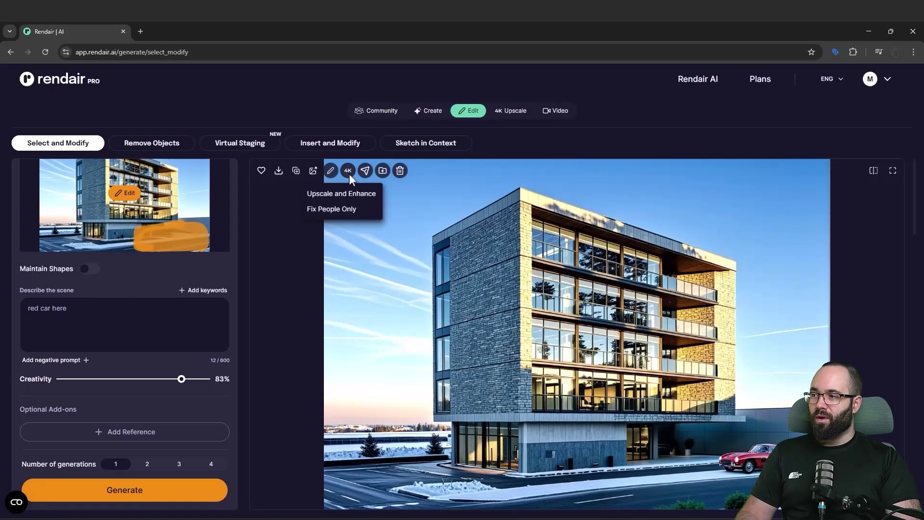
click(332, 194)
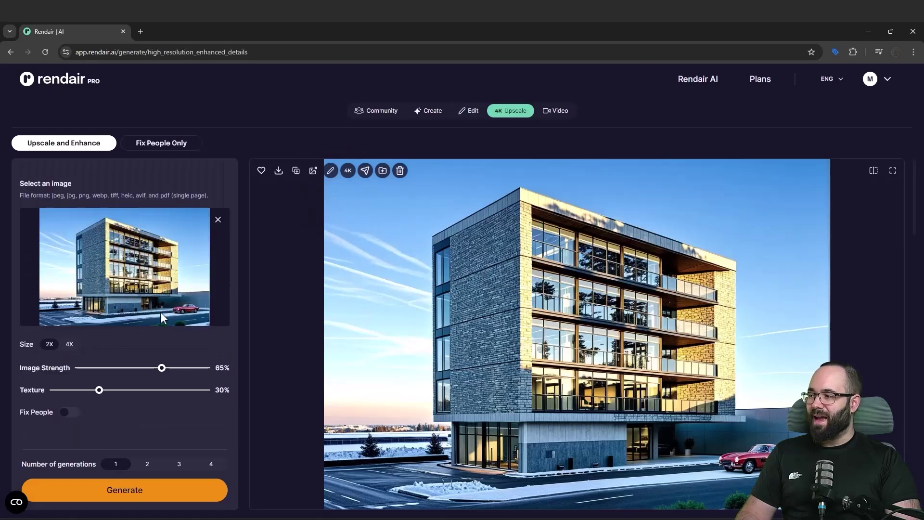
click(69, 344)
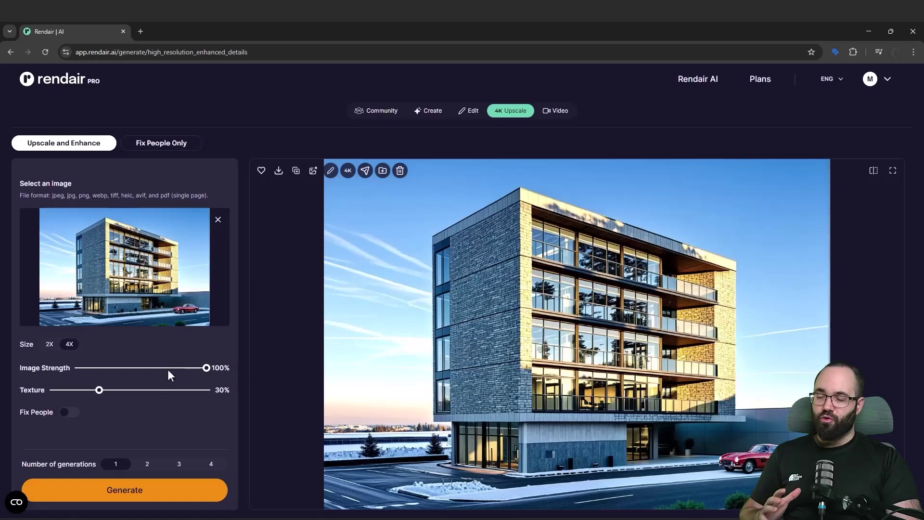
drag(103, 389, 130, 389)
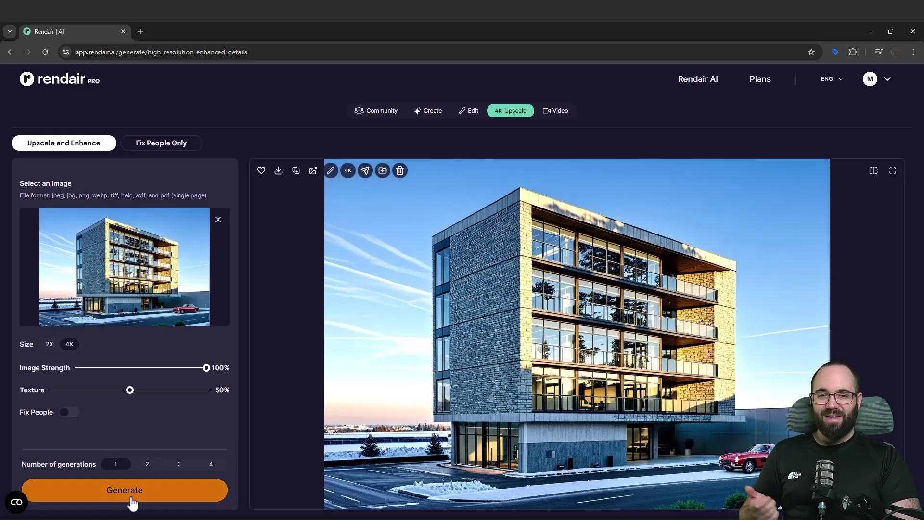
click(113, 499)
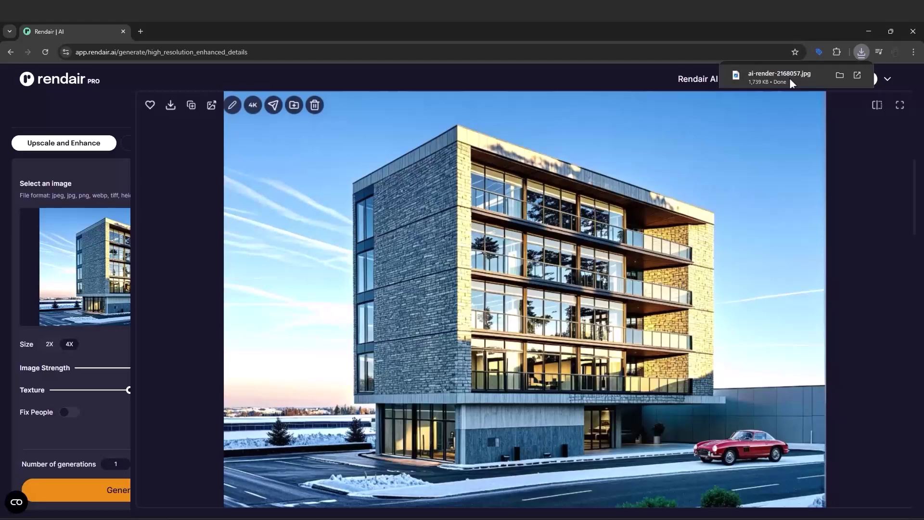
click(789, 78)
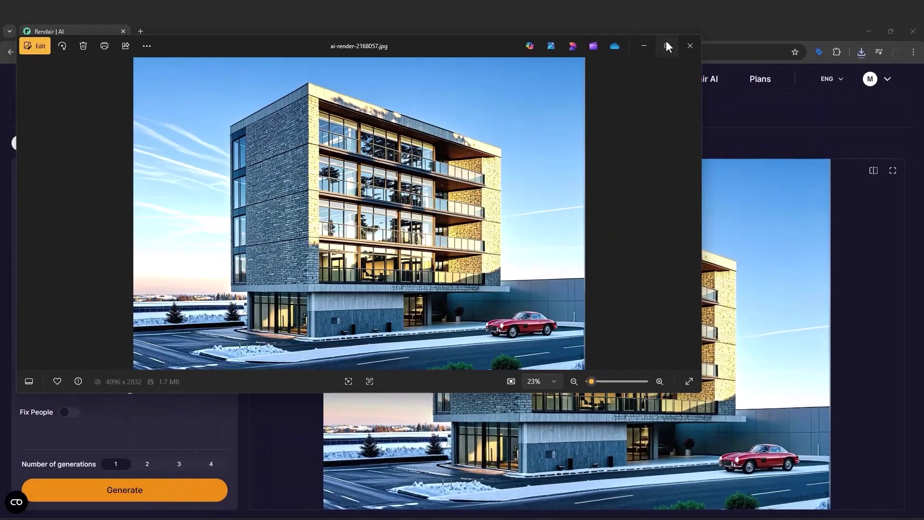
click(666, 45)
scroll(428, 241, up, 5)
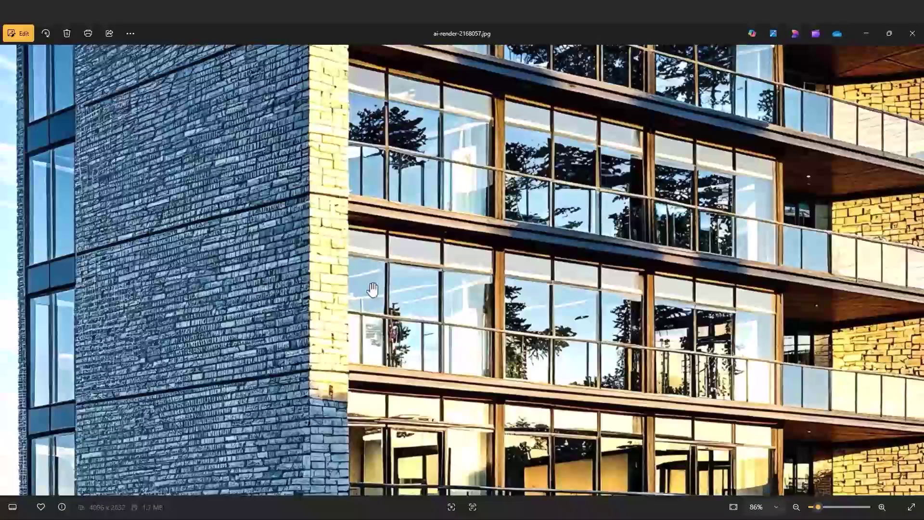
drag(305, 309, 531, 280)
drag(530, 457, 529, 139)
scroll(529, 140, right, 10)
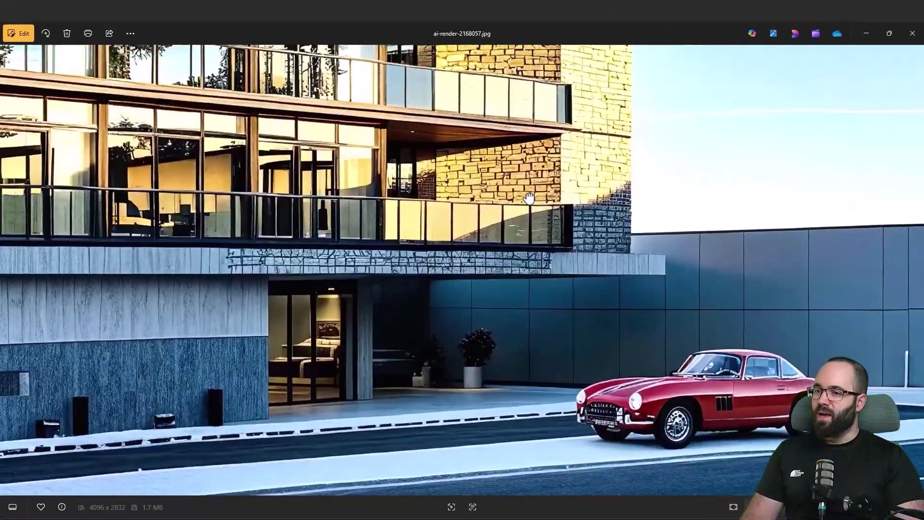
drag(529, 198, 491, 308)
scroll(501, 304, down, 6)
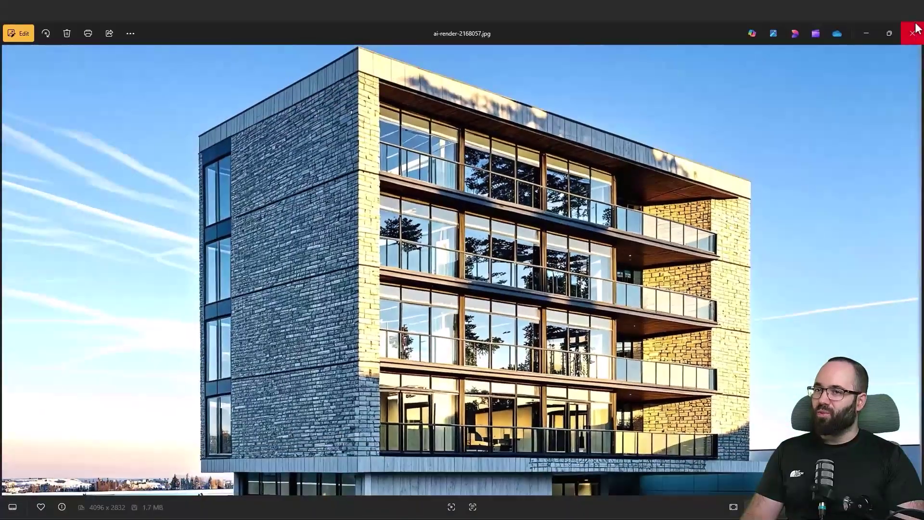
click(913, 29)
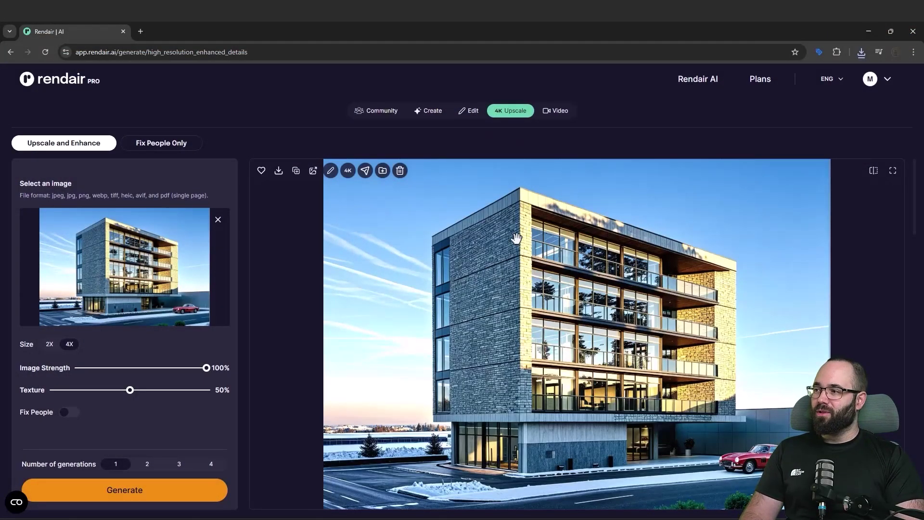
Load the upscaled red-car winter render (base.png) from previous creations as the cropped video starting image.
click(557, 112)
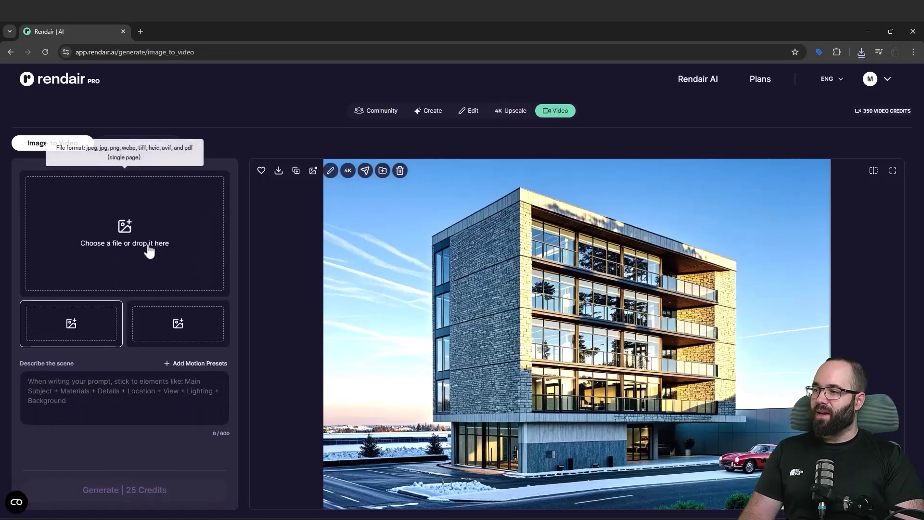
click(149, 245)
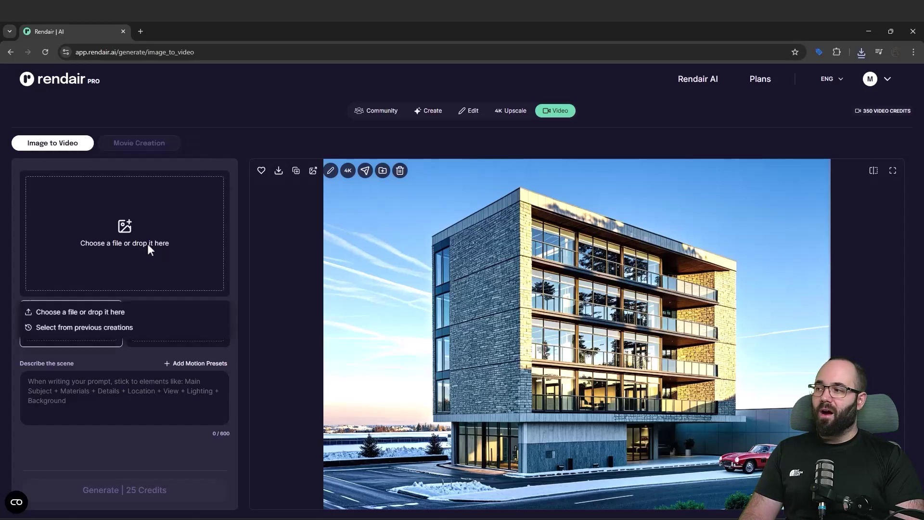
click(60, 329)
click(346, 262)
click(615, 461)
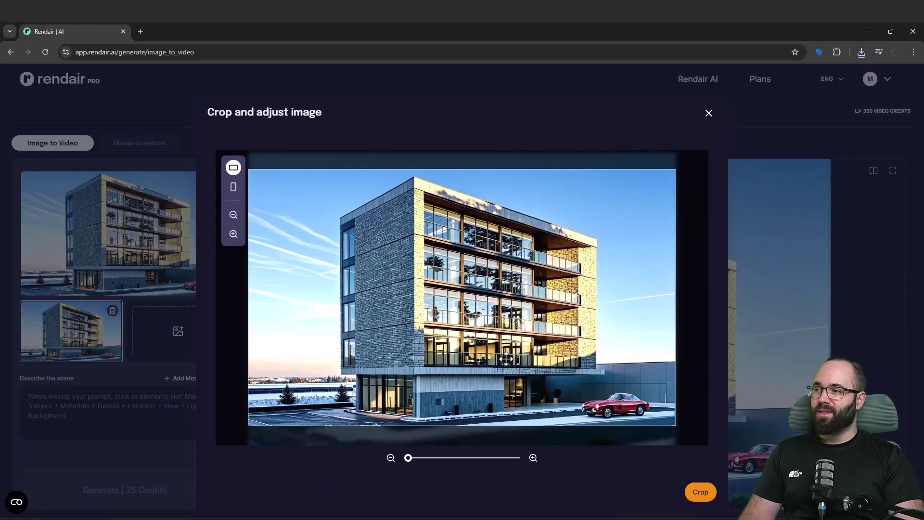
click(703, 495)
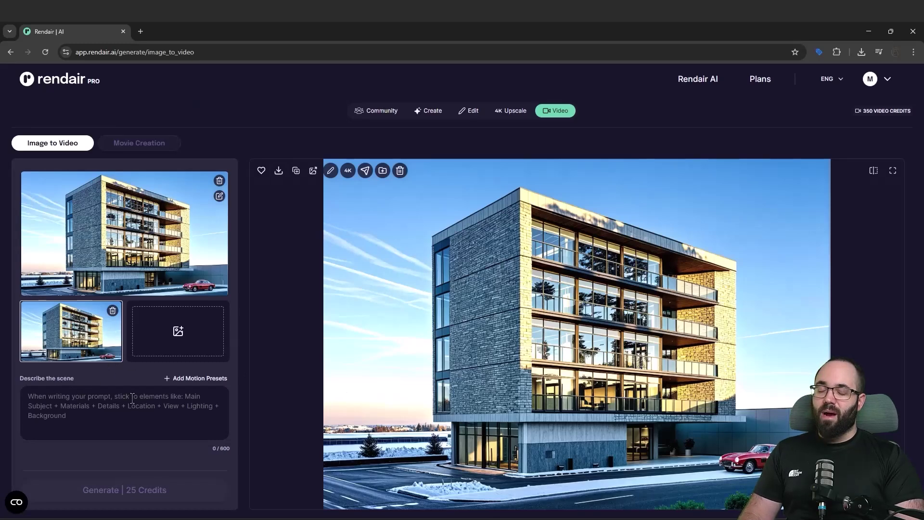
Add the Wide Shot and Zoom In presets and extend the prompt with ', Pan to the left'.
click(197, 379)
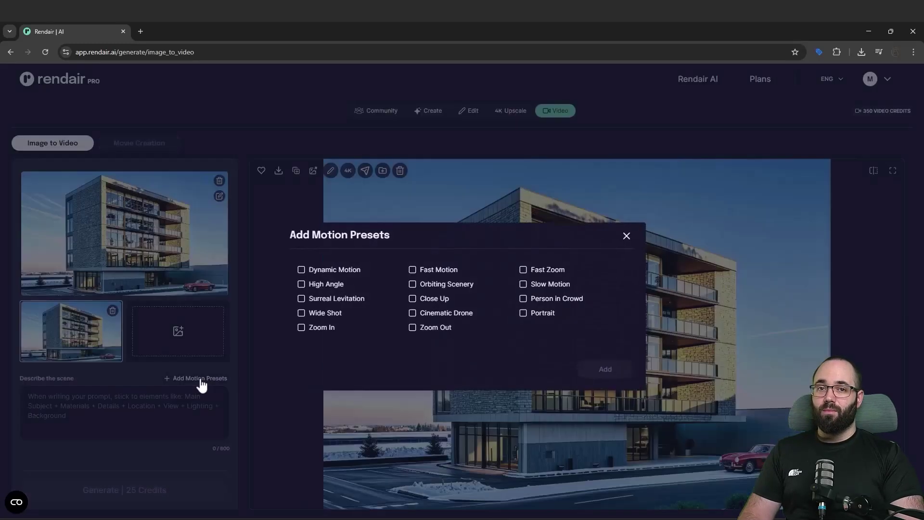
click(301, 314)
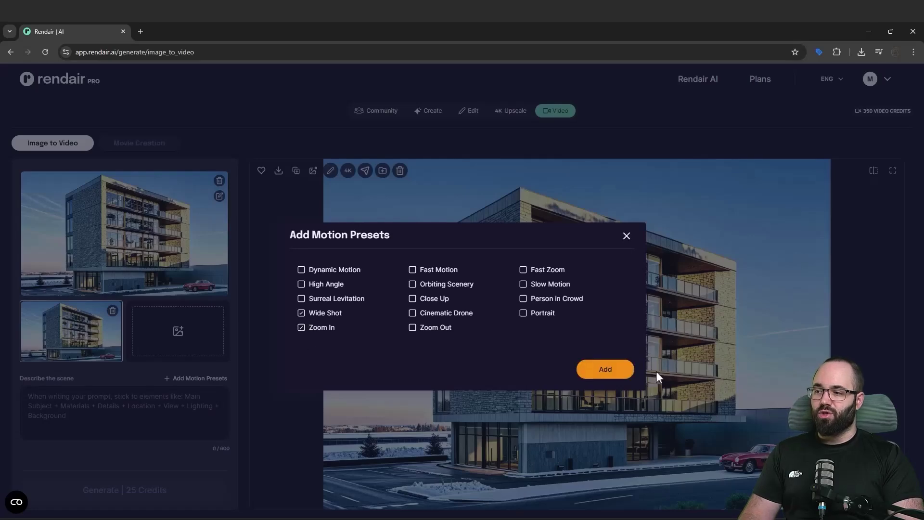
click(610, 373)
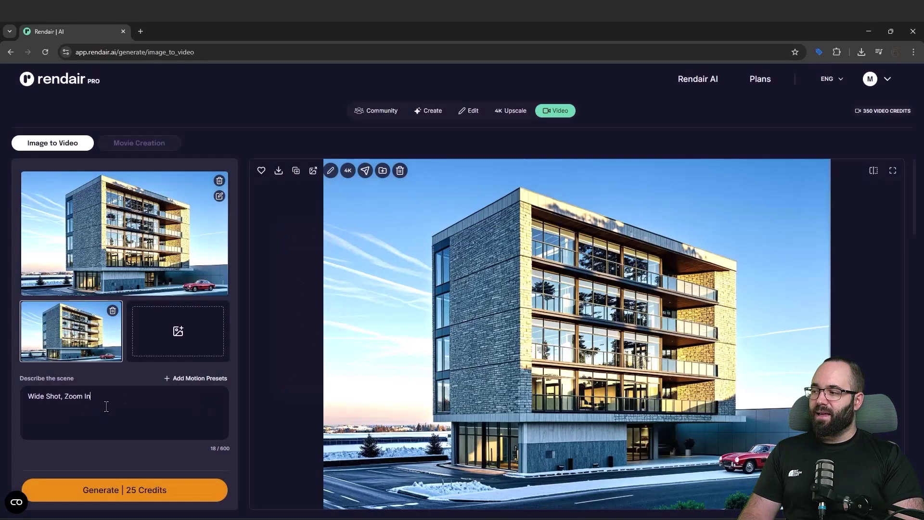
click(108, 394)
text(, Pan to the left)
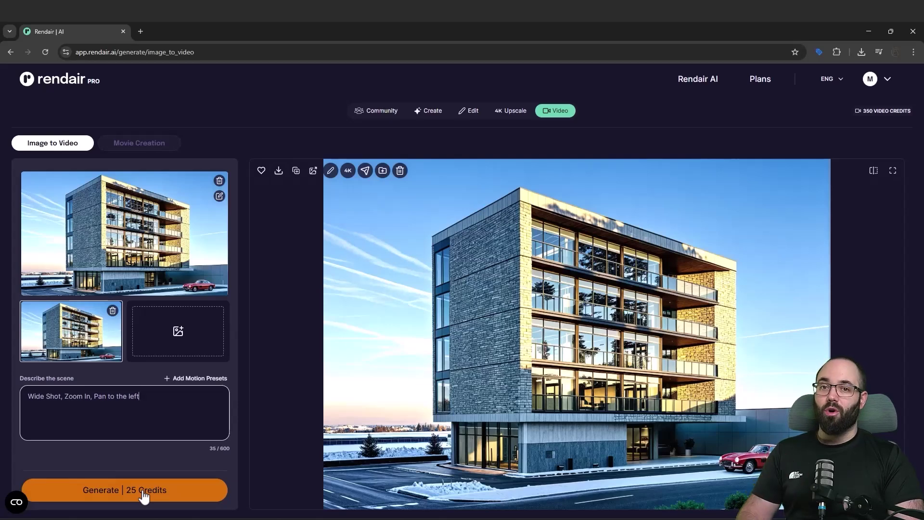
Generate the 25-credit video and play back the resulting red-car building clips.
click(110, 500)
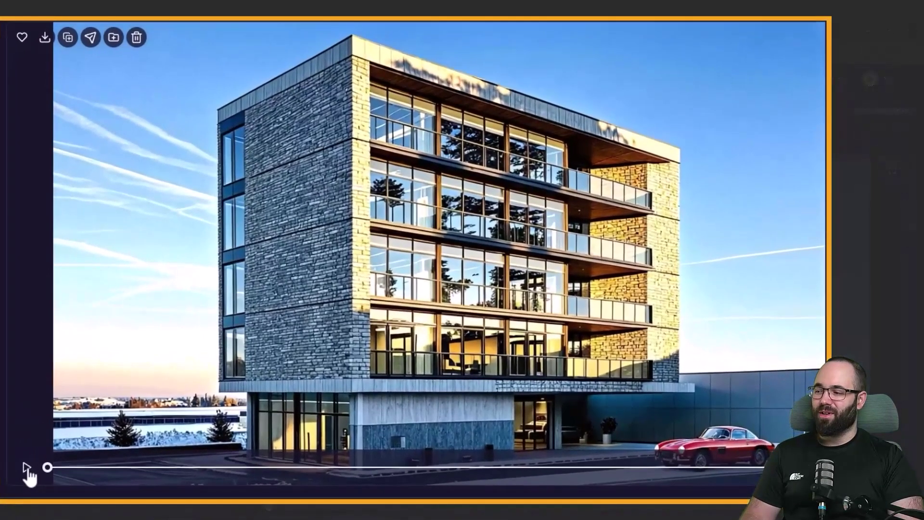
click(26, 468)
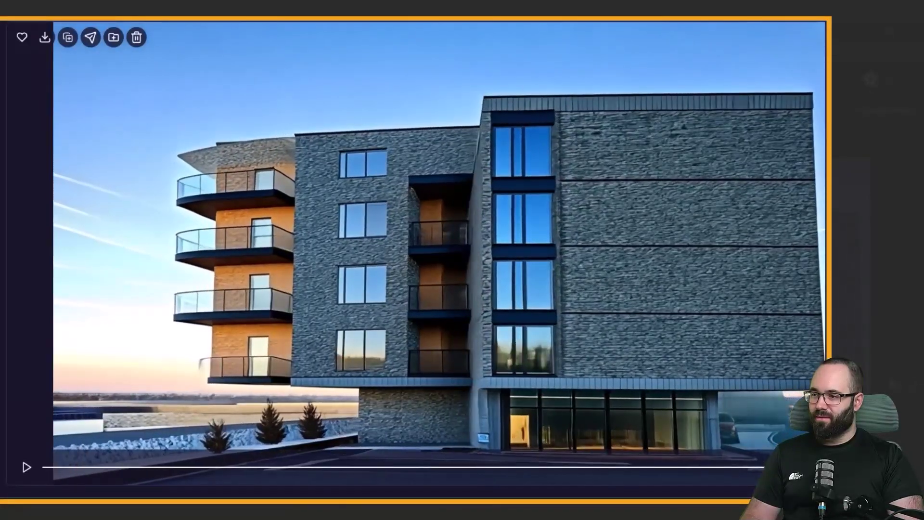
key(Right)
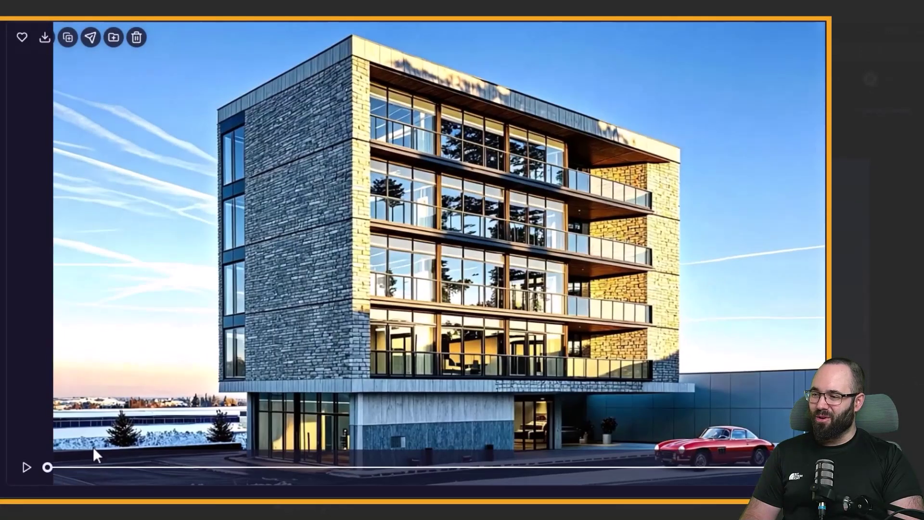
click(27, 467)
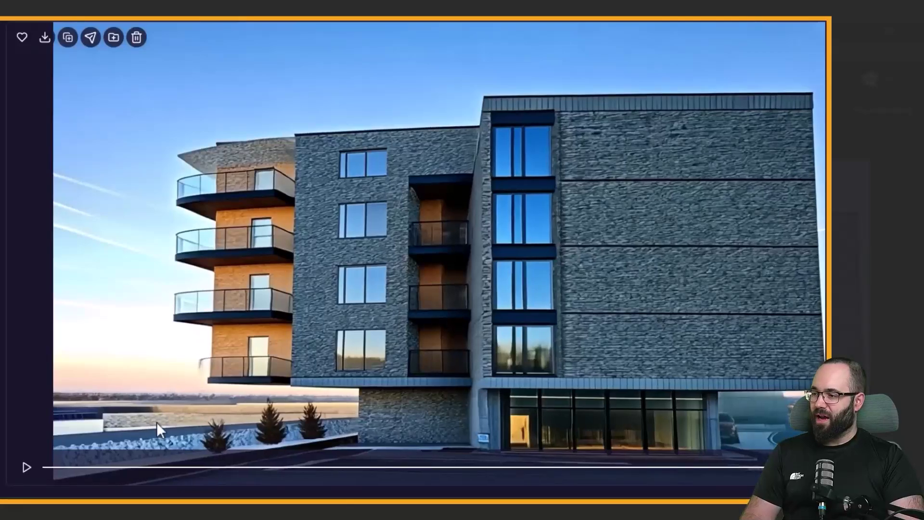
click(27, 467)
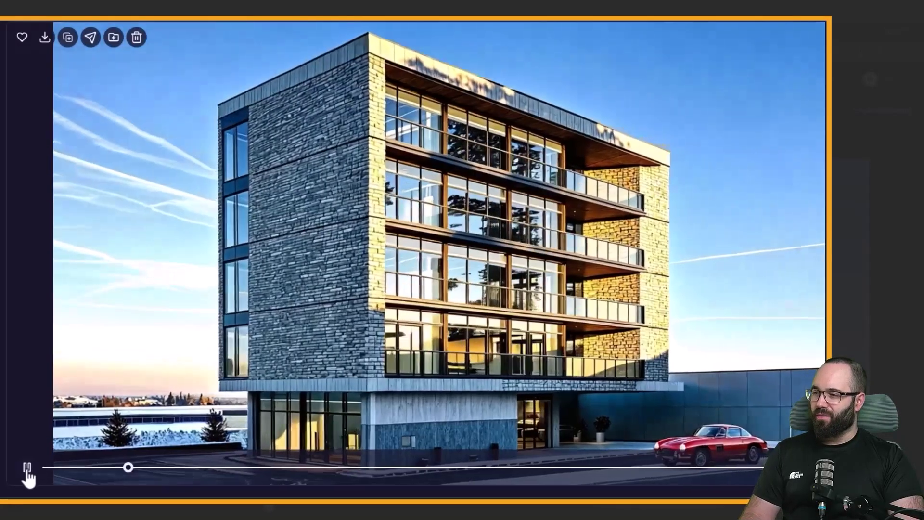
click(27, 468)
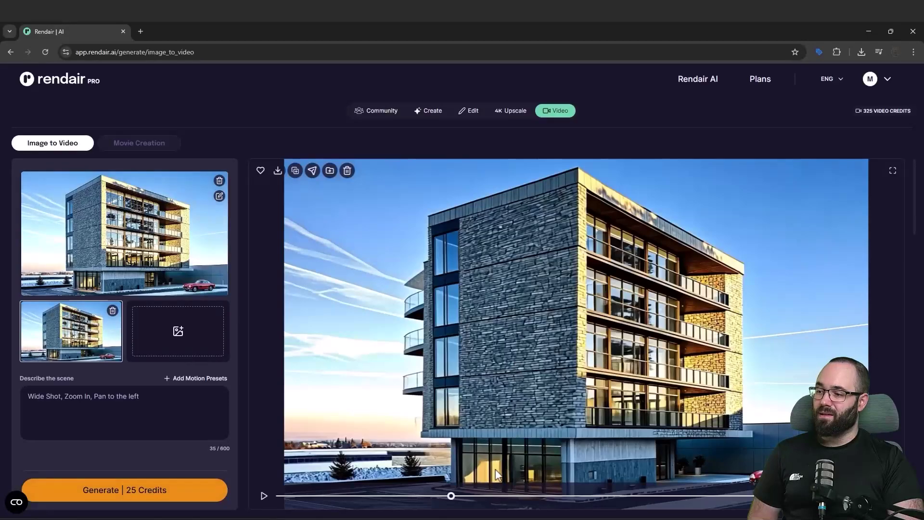
Scrub the finished clip's timeline back to an earlier moment.
drag(457, 501, 356, 503)
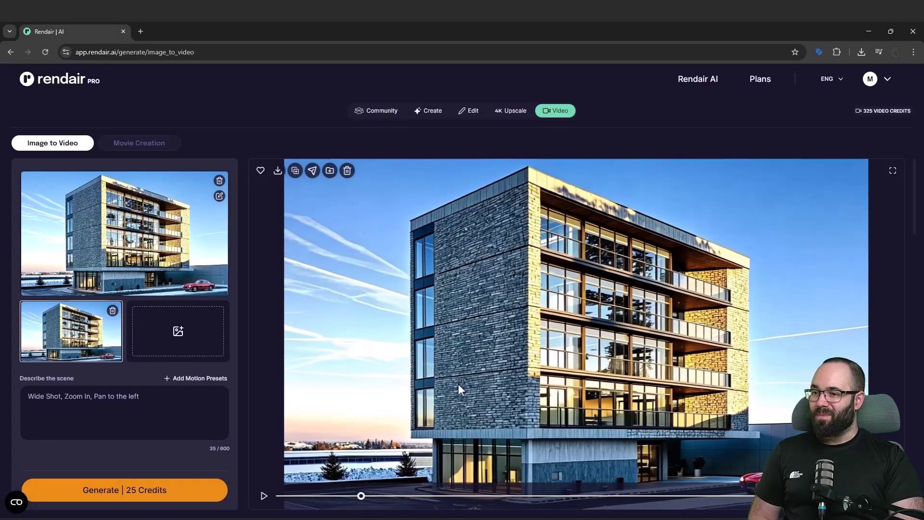